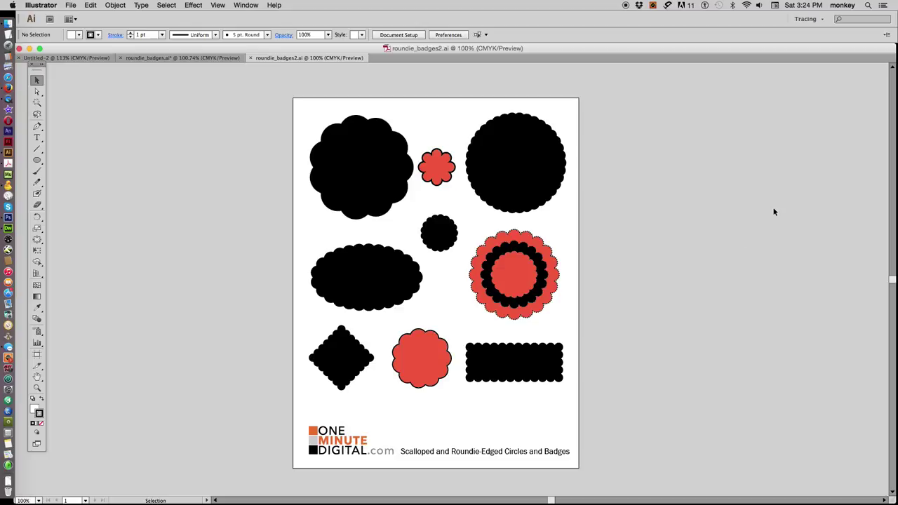
Draw a trial 30-point star, enlarge and reposition it, then delete it.
left_click(36, 160)
left_click_drag(35, 161, 100, 204)
left_click(198, 186)
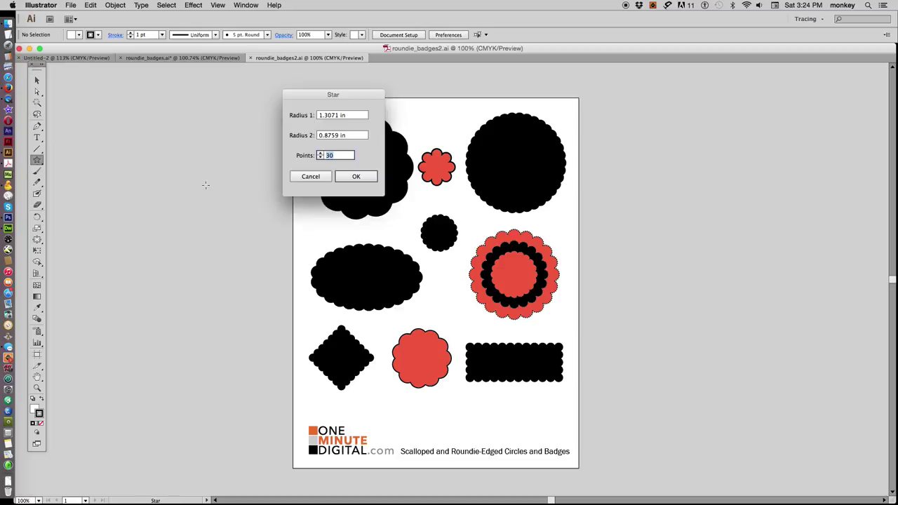
left_click(357, 176)
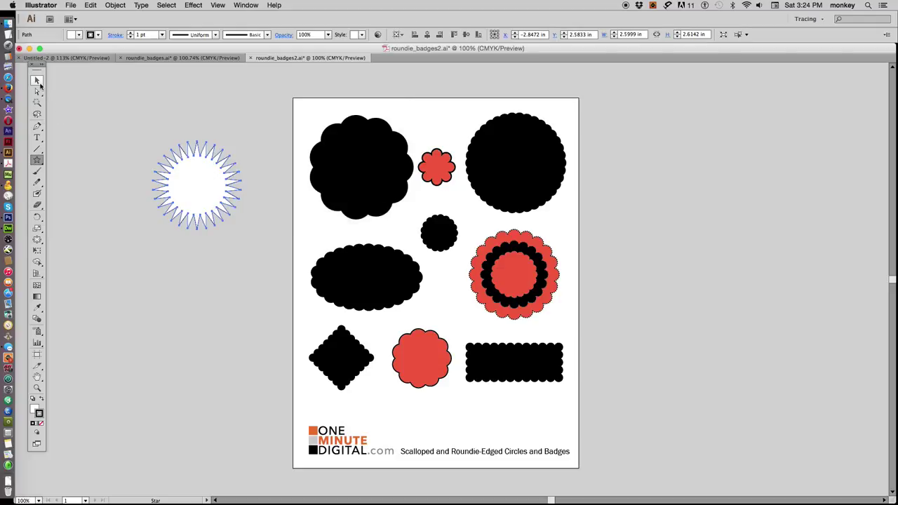
left_click(37, 79)
left_click_drag(243, 230, 280, 269)
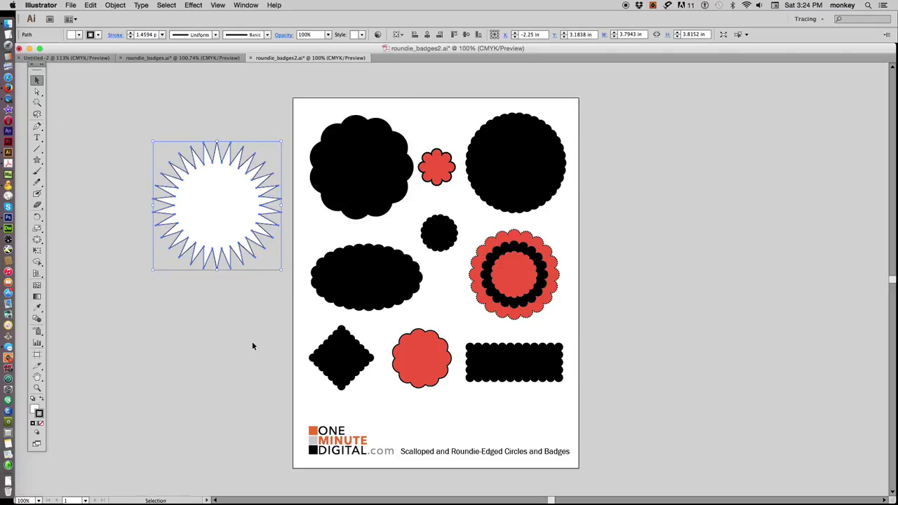
left_click_drag(228, 208, 183, 186)
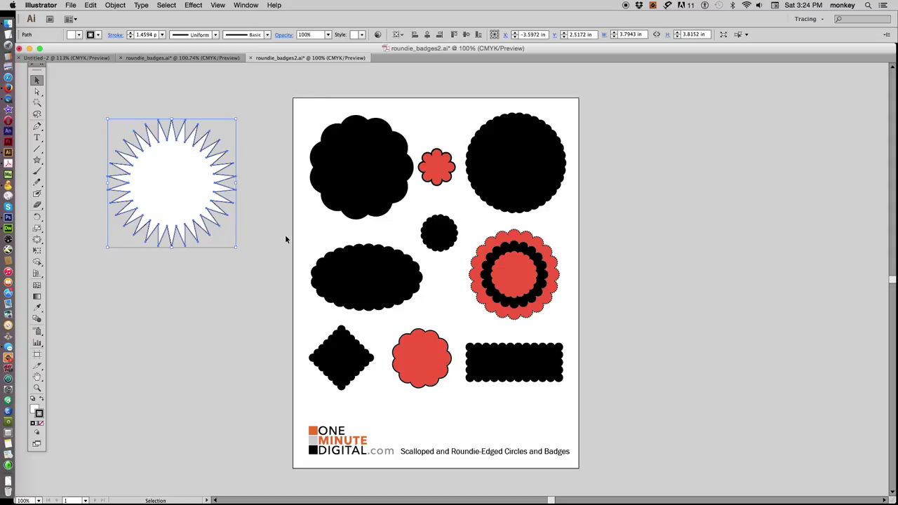
key("Delete")
key("space")
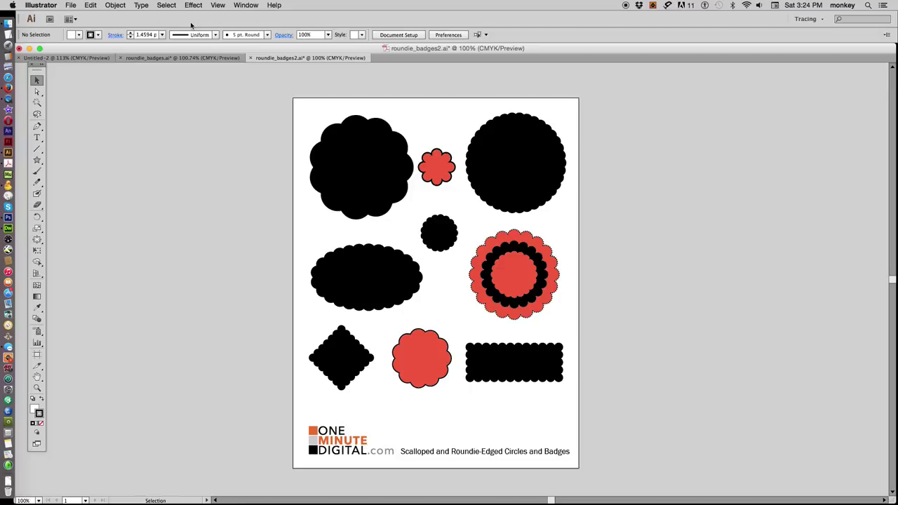
Add a new blank artboard from the Artboards panel and bring it into view.
left_click(247, 5)
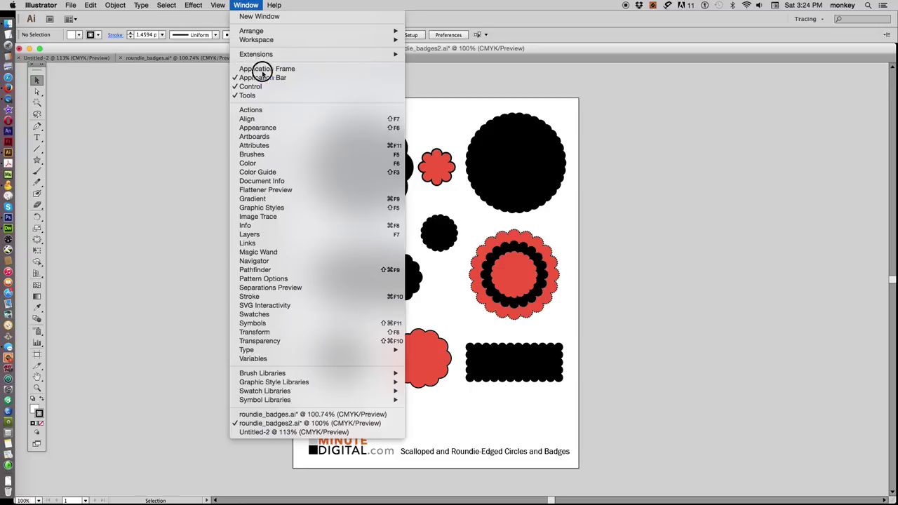
left_click(271, 134)
left_click(761, 202)
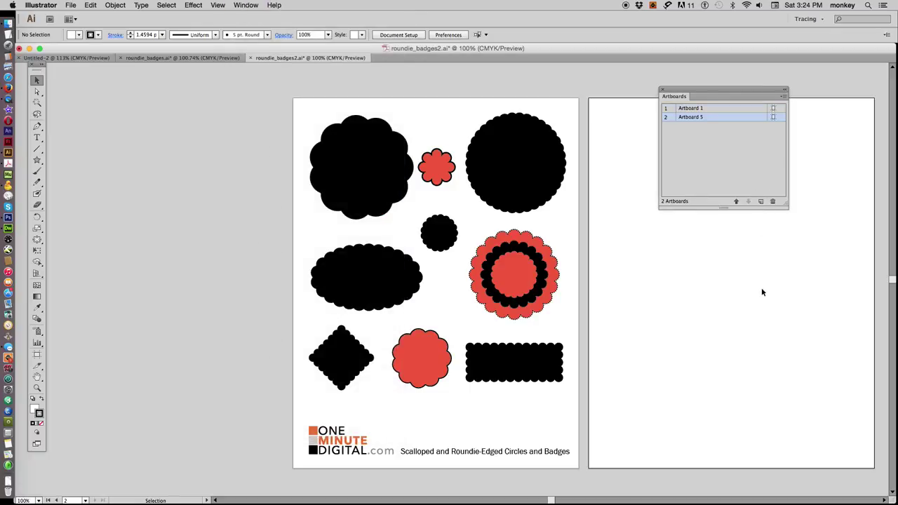
left_click_drag(762, 292, 582, 296)
left_click(661, 89)
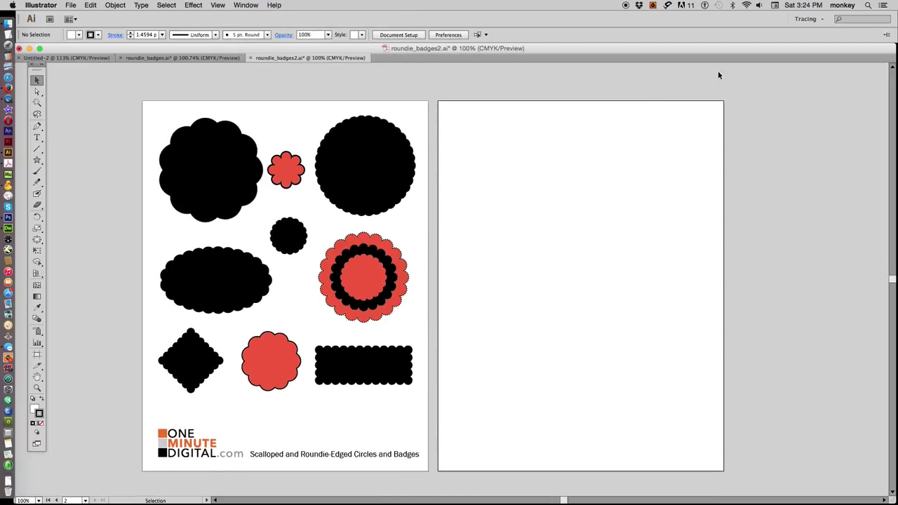
Show the Stroke and Pathfinder panels, docked together at the upper right.
left_click(245, 5)
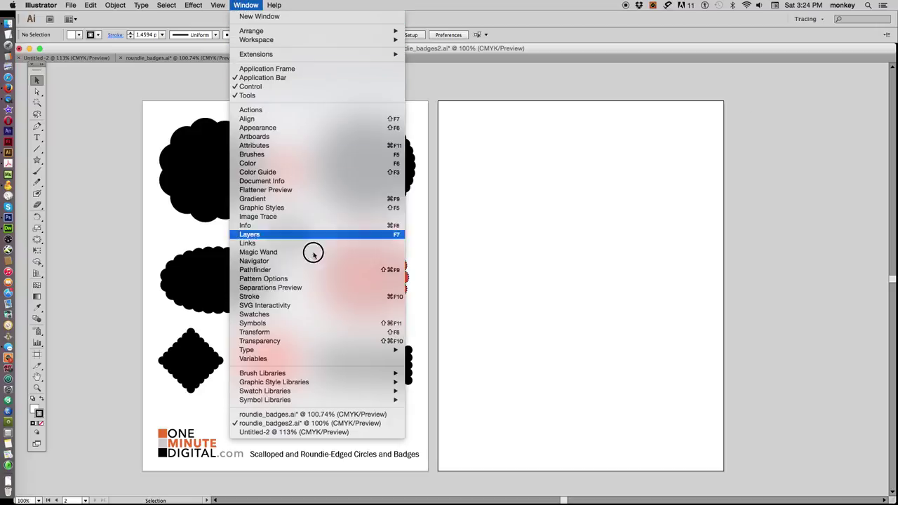
left_click(312, 300)
left_click(245, 5)
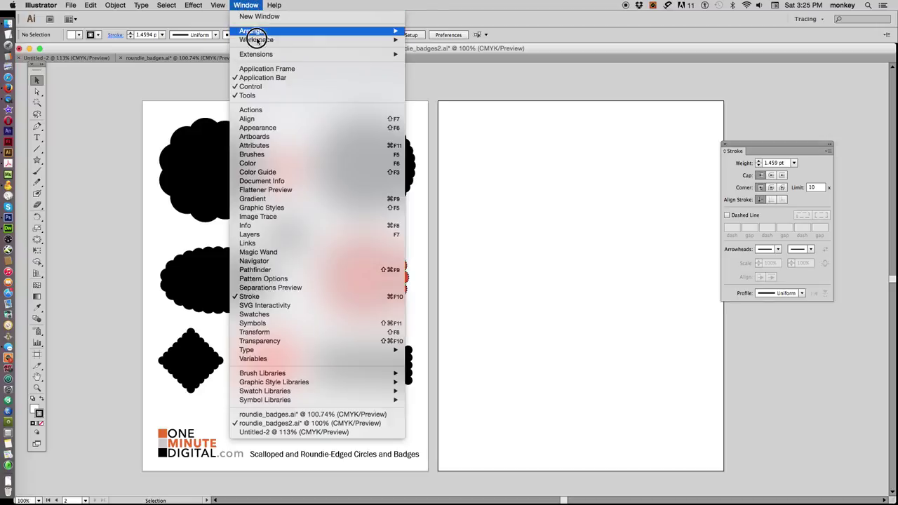
left_click(329, 272)
left_click_drag(754, 78, 782, 71)
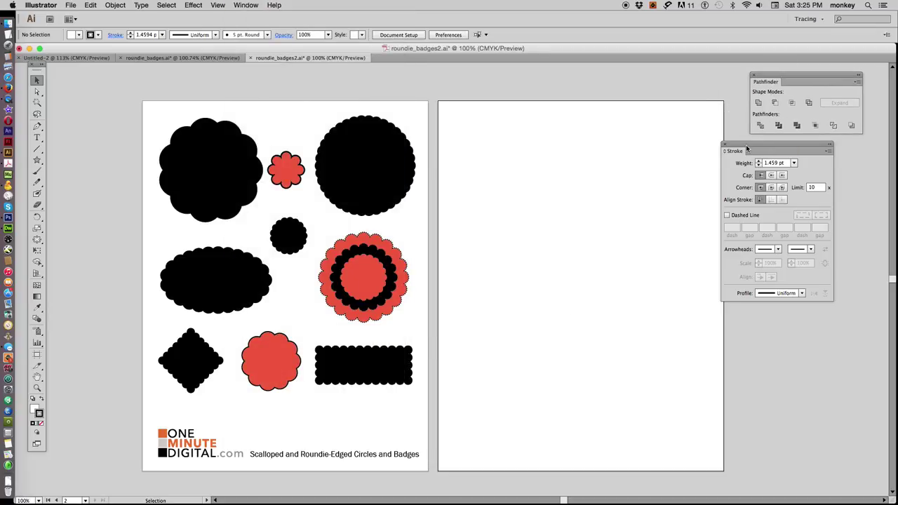
left_click_drag(747, 148, 777, 142)
Draw a circle on the new artboard with the Ellipse tool and make its stroke active.
left_click(37, 160)
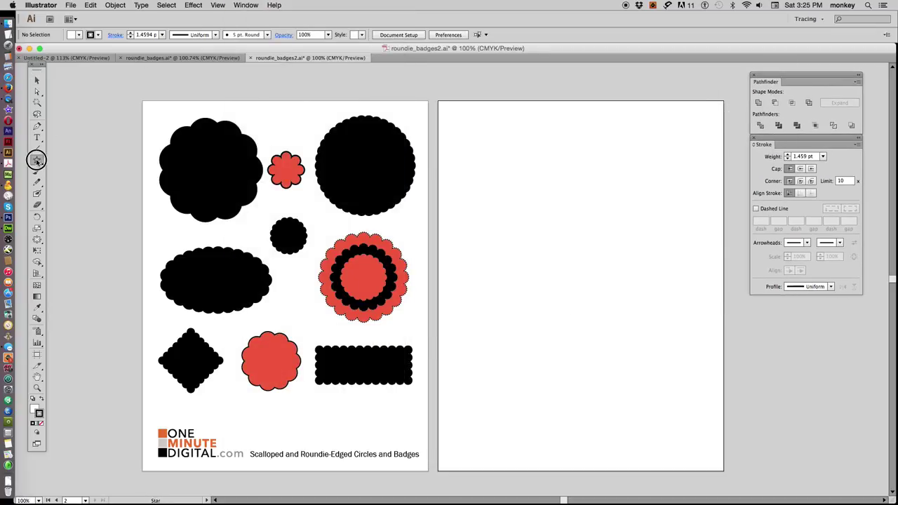
left_click_drag(37, 160, 103, 185)
left_click_drag(521, 168, 646, 288)
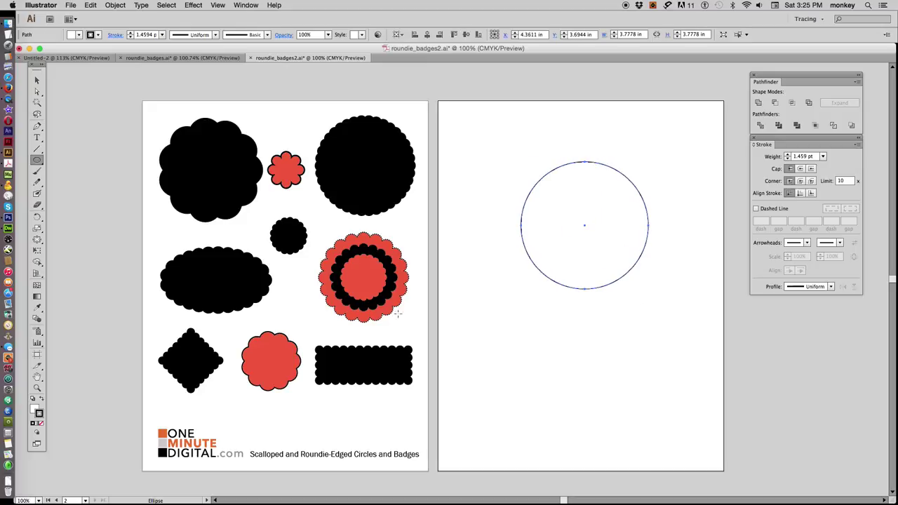
left_click(33, 407)
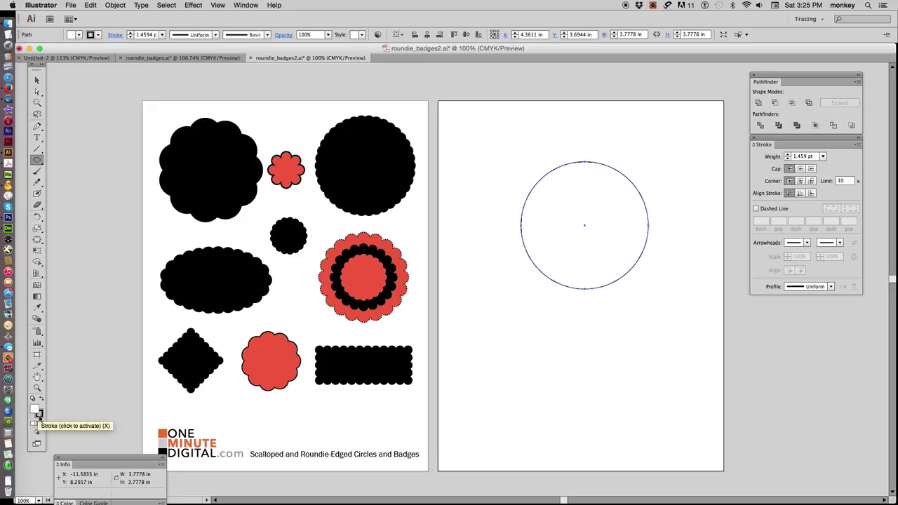
left_click(40, 416)
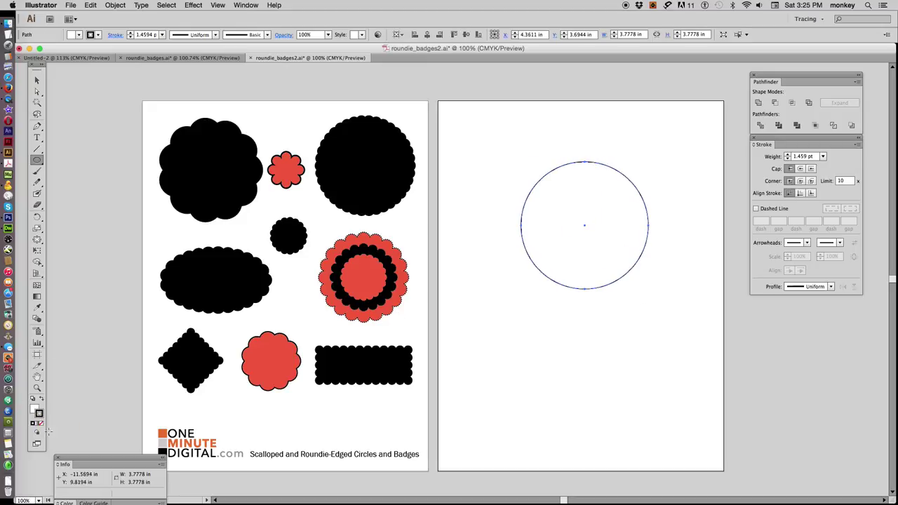
Give the circle a 29 pt round-cap, round-join dashed stroke aligned to corners.
left_click(787, 153)
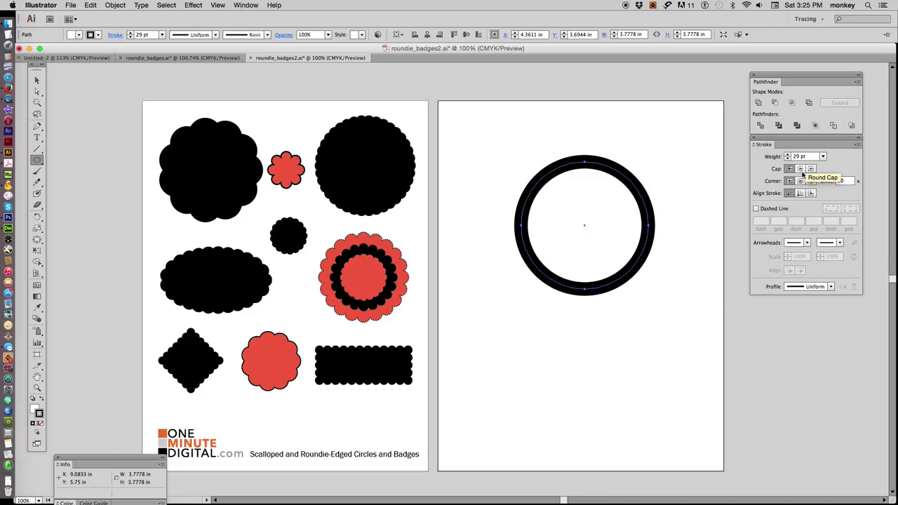
left_click(855, 147)
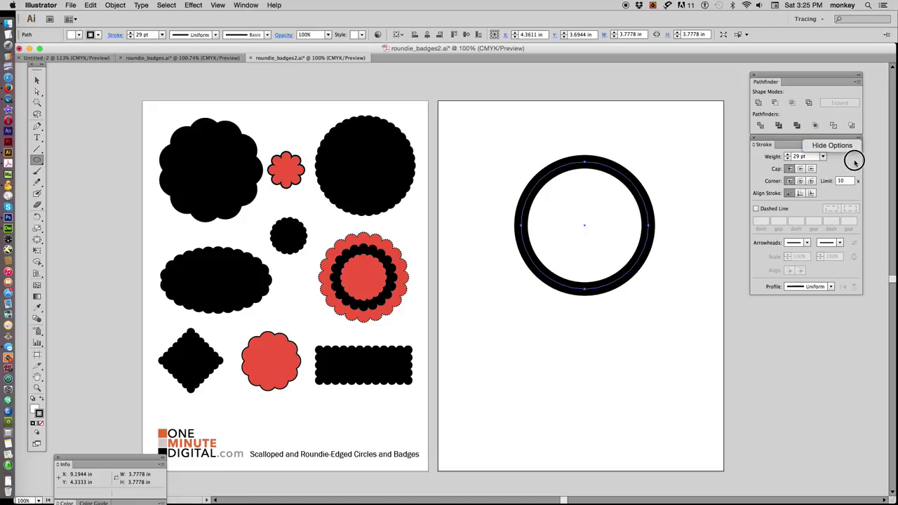
left_click(854, 163)
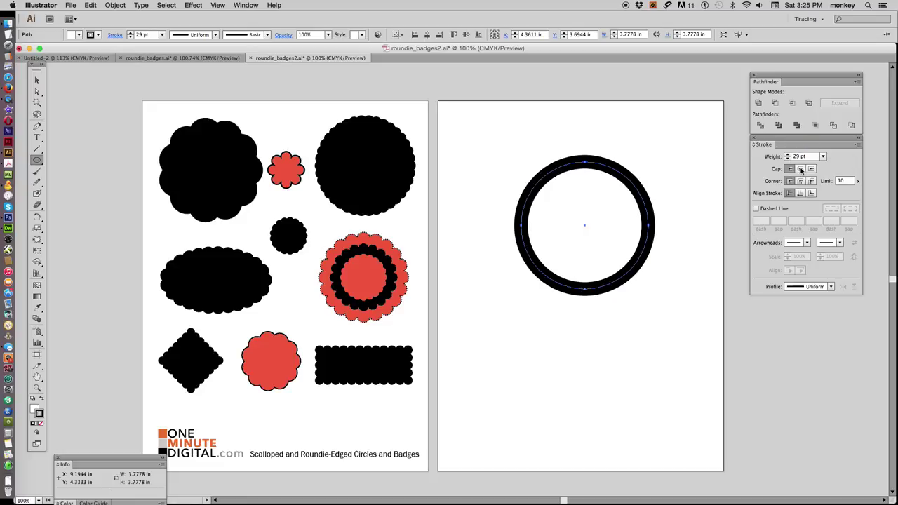
left_click(801, 169)
left_click(800, 181)
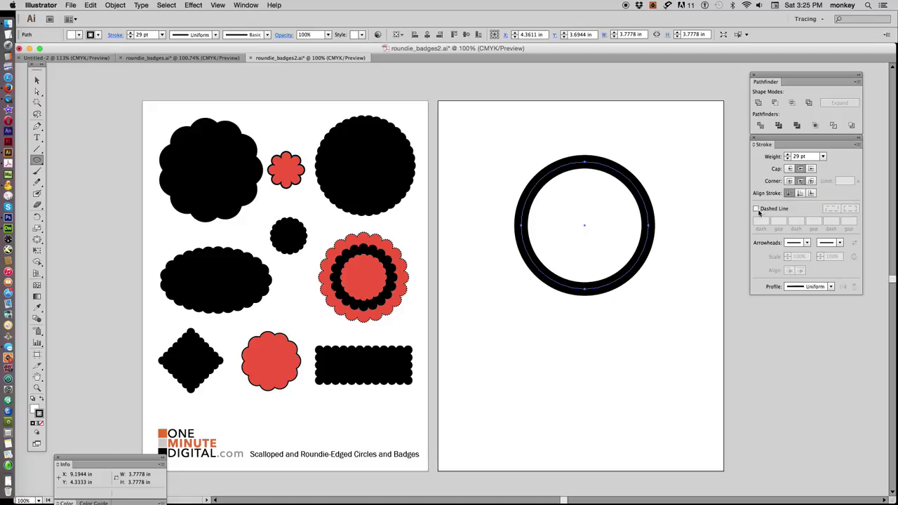
left_click(756, 209)
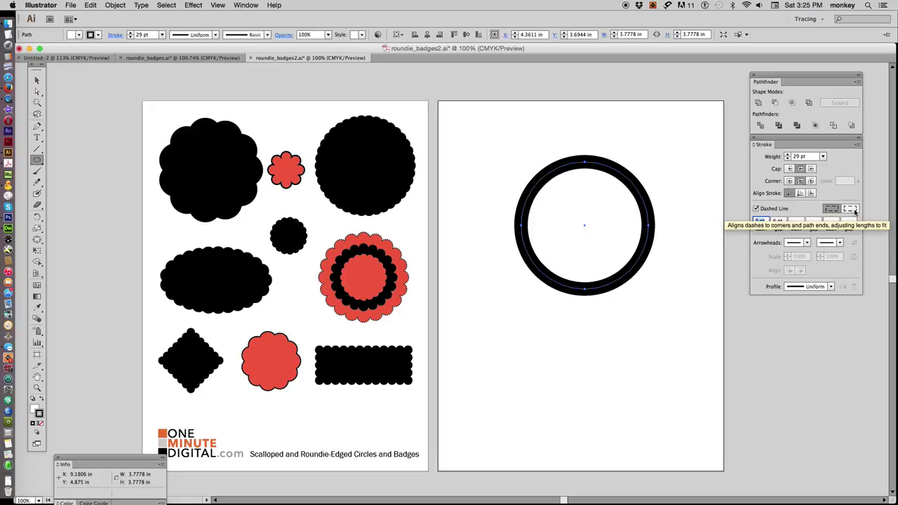
left_click(855, 210)
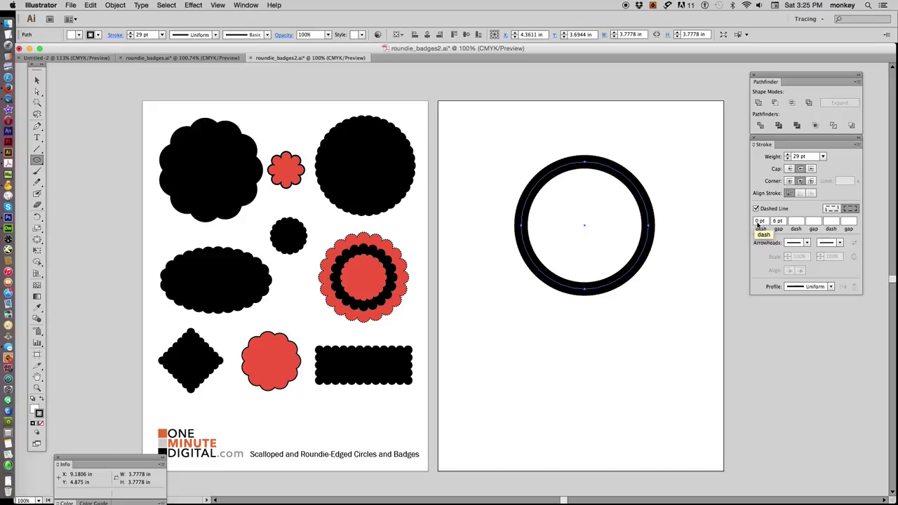
Step the first dash gap to 25 pt and try exact dash and gap lengths.
left_click(775, 221)
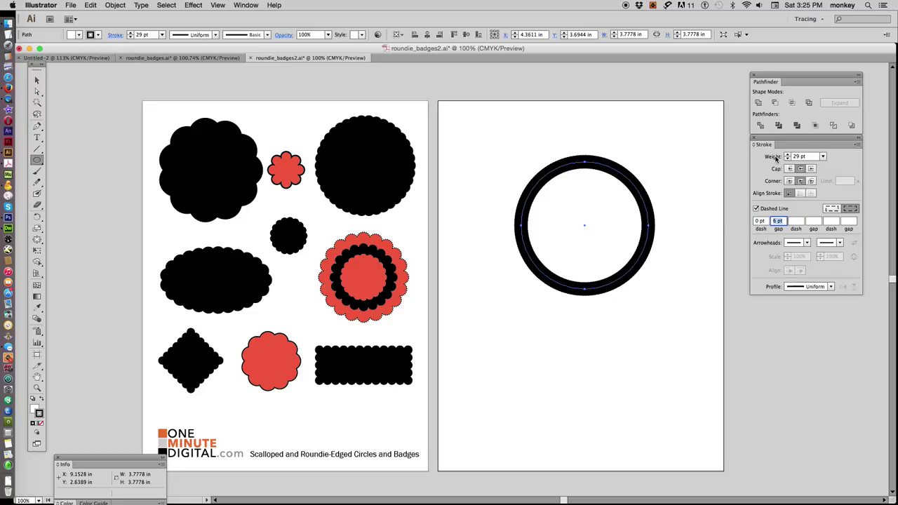
key("Up")
key("Up")
key("Up")
key("Up")
key("Up")
key("Up")
key("Up")
key("Up")
key("Up")
key("Up")
key("Up")
key("Up")
key("Up")
key("Up")
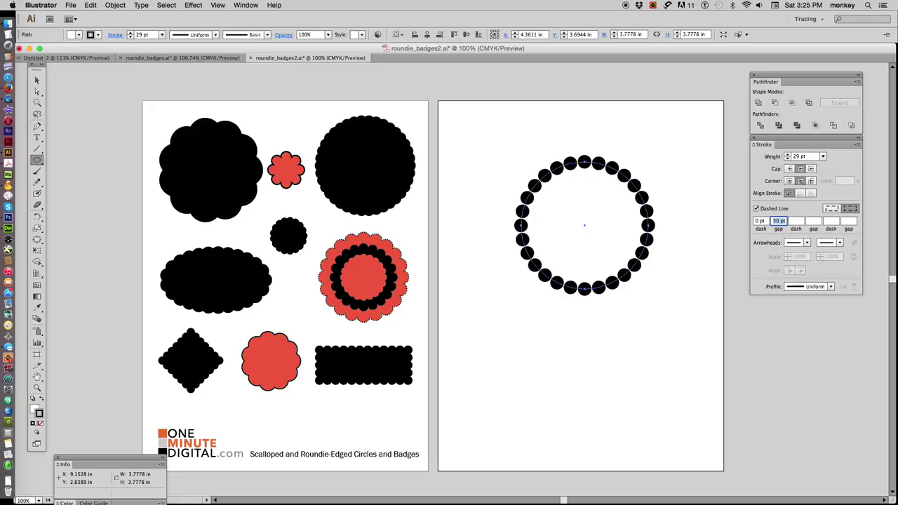
key("shift+Up")
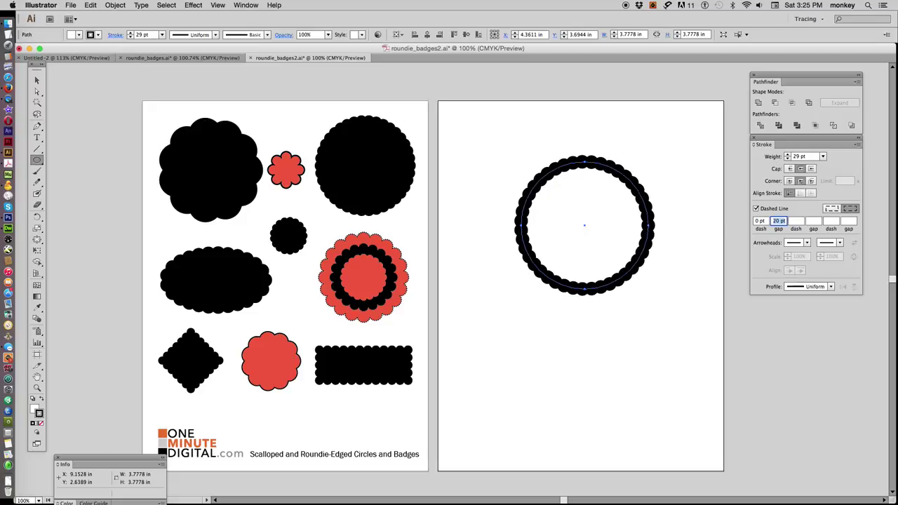
key("Down")
key("Down")
key("Down")
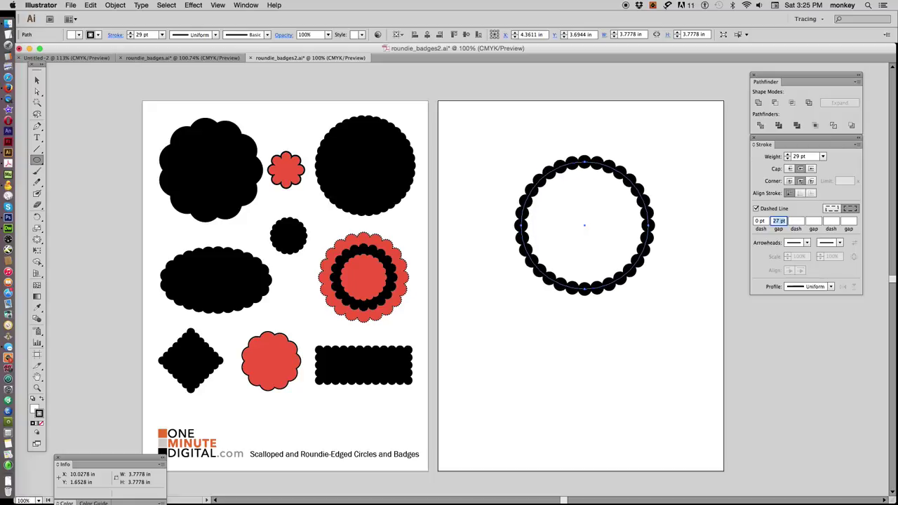
key("Down")
key("Down")
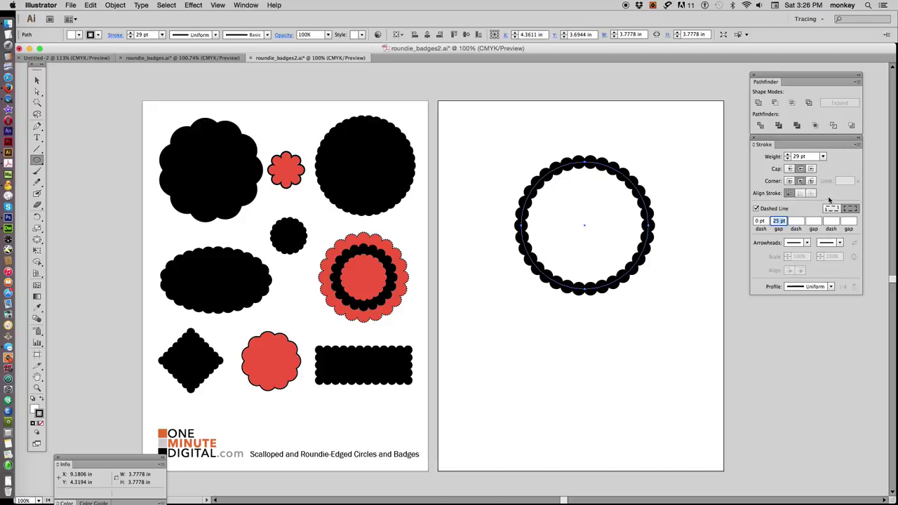
left_click(829, 209)
Flatten the ring's transparency and unite the pieces into one solid shape.
left_click(117, 6)
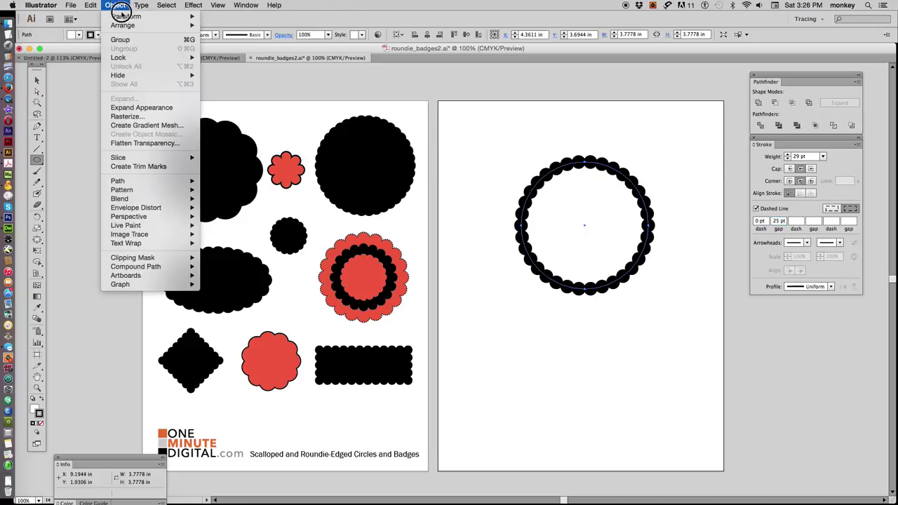
left_click(140, 143)
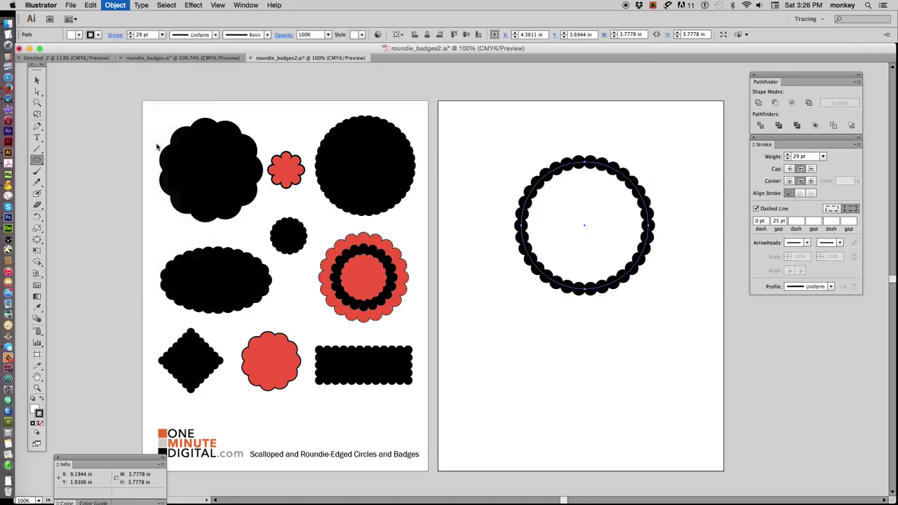
left_click(835, 238)
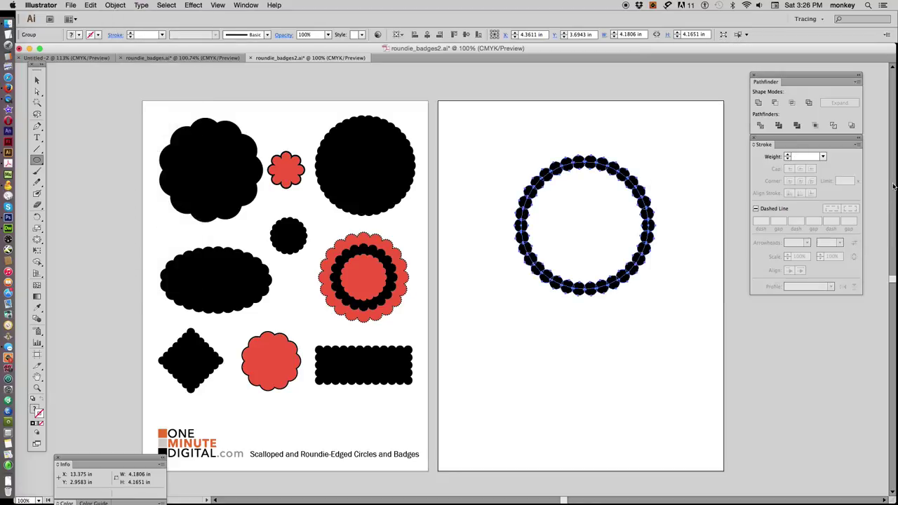
left_click(758, 104)
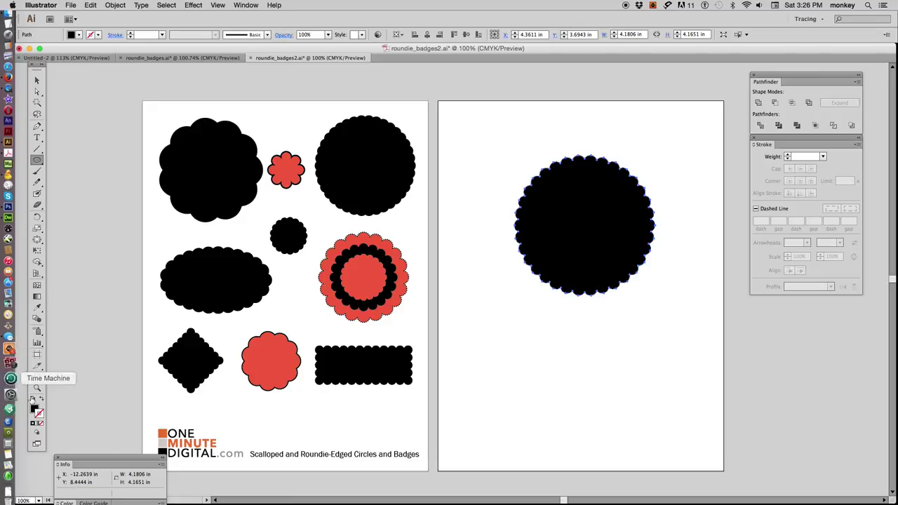
Copy the sample badge's red onto the shape, then shrink it and move it top-left.
left_click(37, 307)
left_click(269, 362)
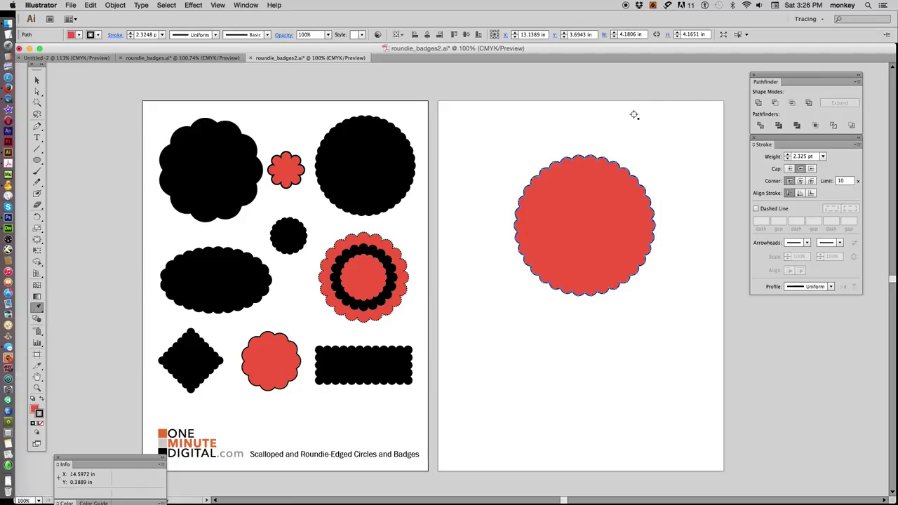
left_click(38, 80)
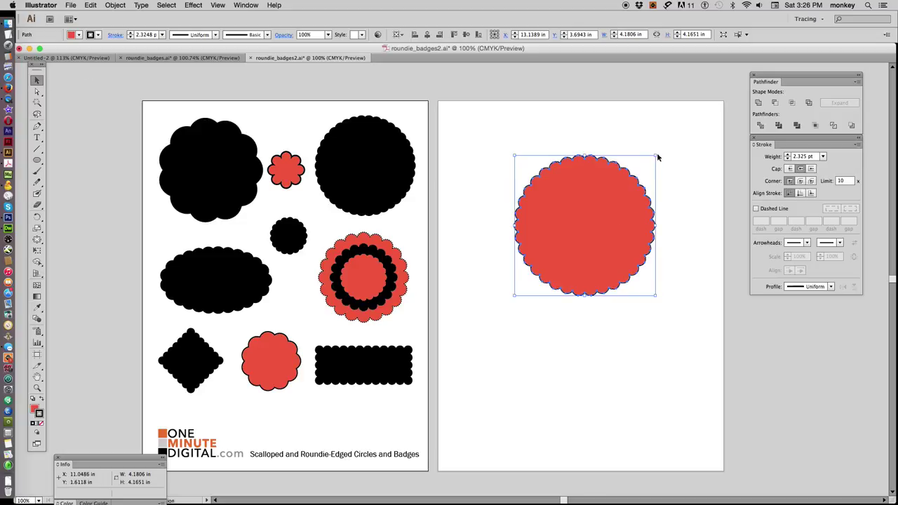
left_click_drag(656, 156, 602, 209)
left_click_drag(564, 250, 509, 154)
left_click(288, 88)
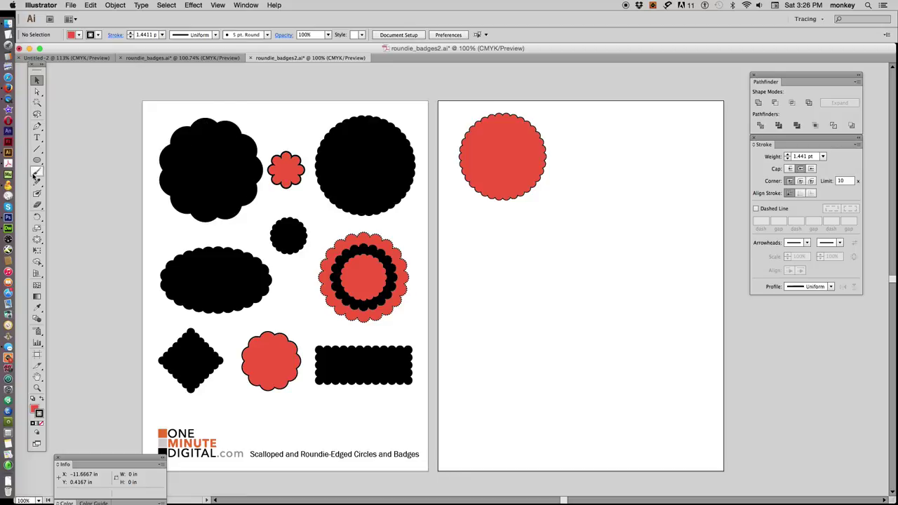
Draw a new circle with default colours and a 24 pt round-cap, round-join stroke.
left_click_drag(36, 158, 54, 173)
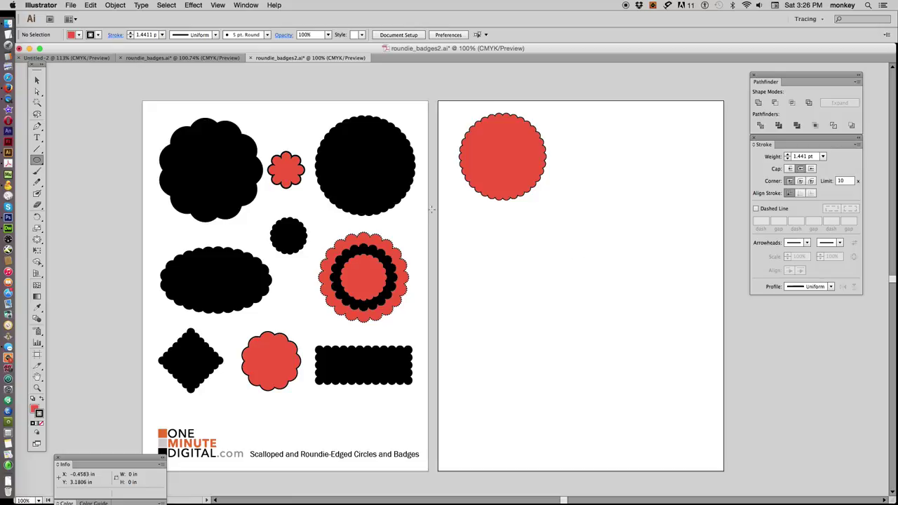
mouse_move(572, 225)
left_mouse_down()
mouse_move(659, 325)
mouse_move(675, 327)
left_mouse_up()
left_click(32, 398)
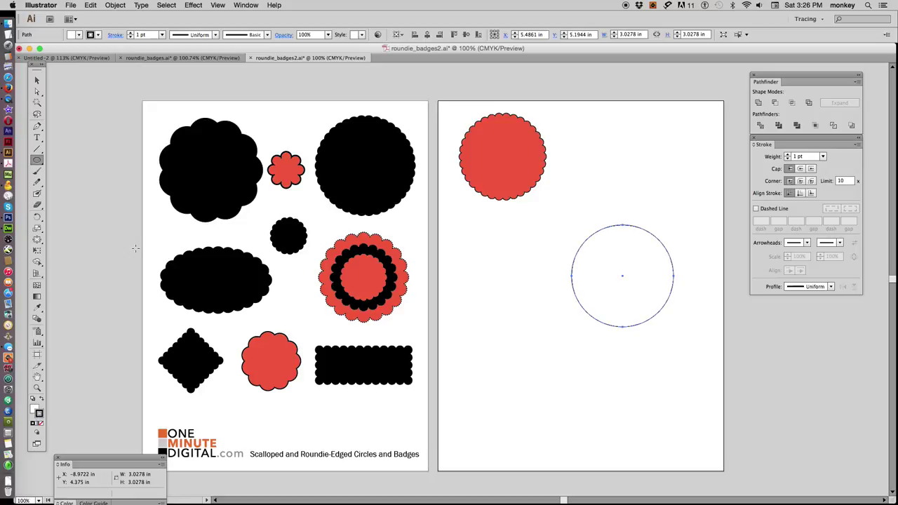
left_click_drag(787, 154, 787, 155)
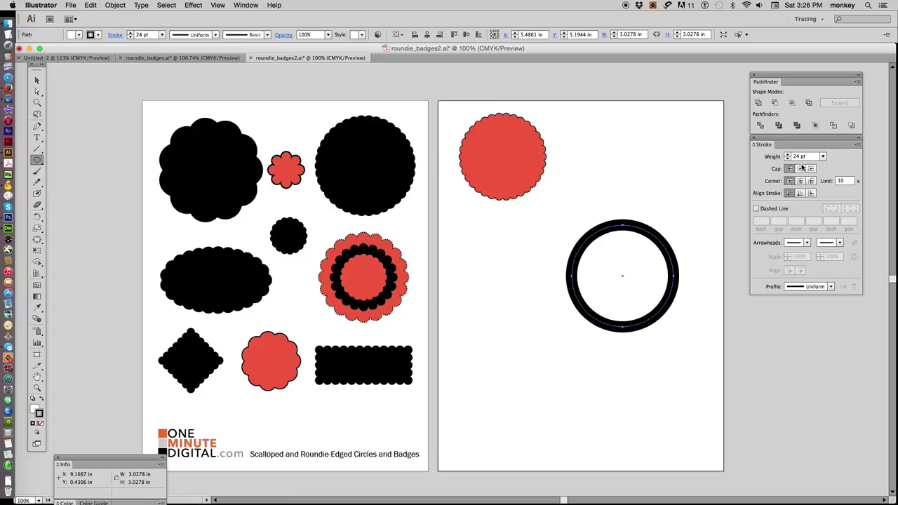
left_click(800, 169)
left_click(801, 181)
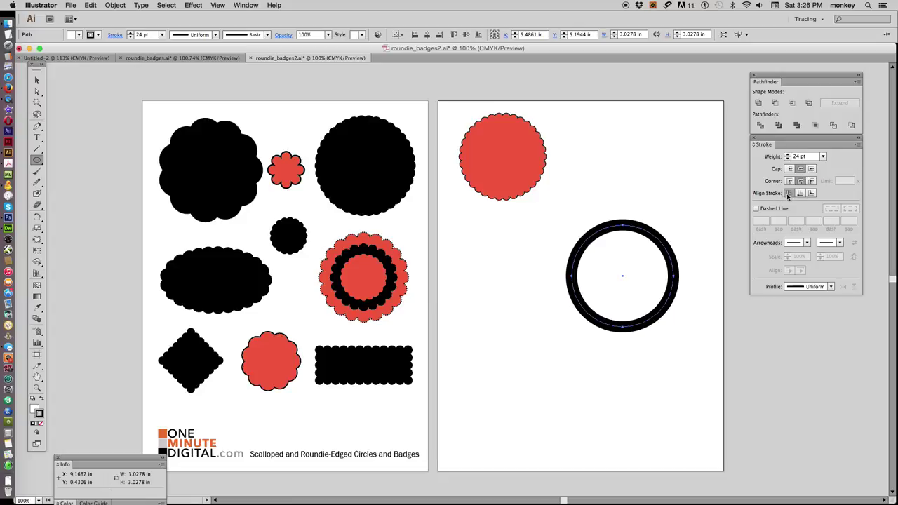
Make the stroke round dots with a 50 pt gap and a 65 pt weight.
left_click(756, 208)
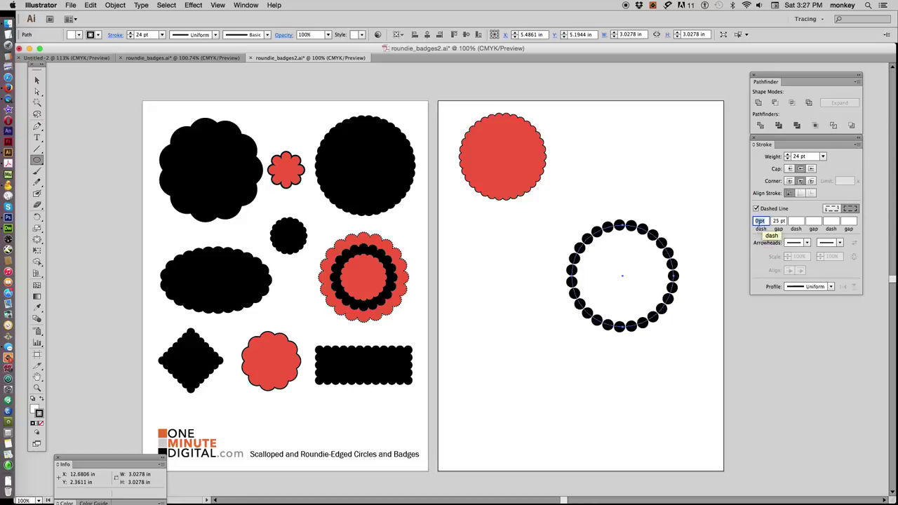
left_click(774, 221)
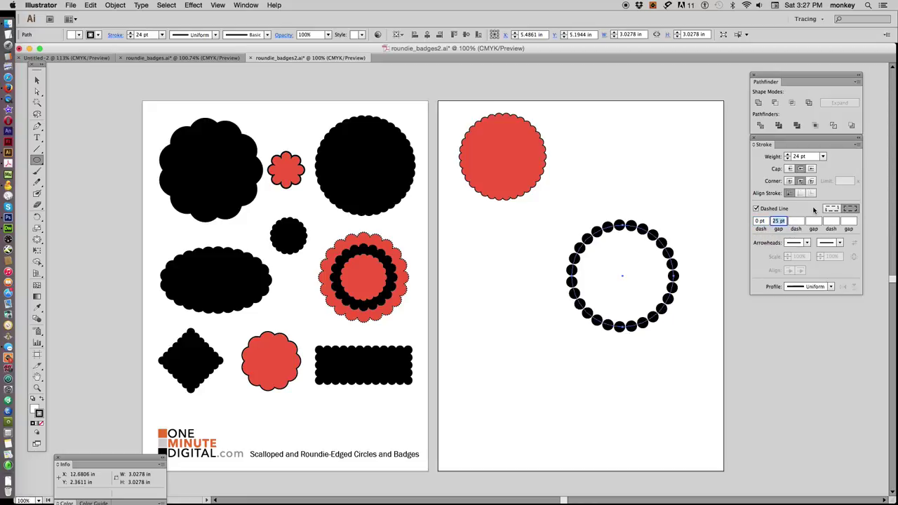
type("60")
key("Return")
type("50")
key("Return")
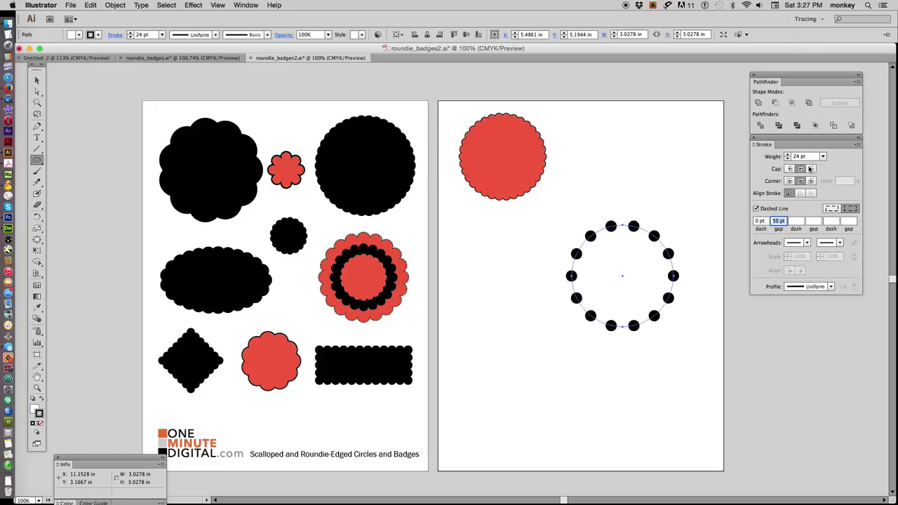
left_click_drag(787, 157, 788, 157)
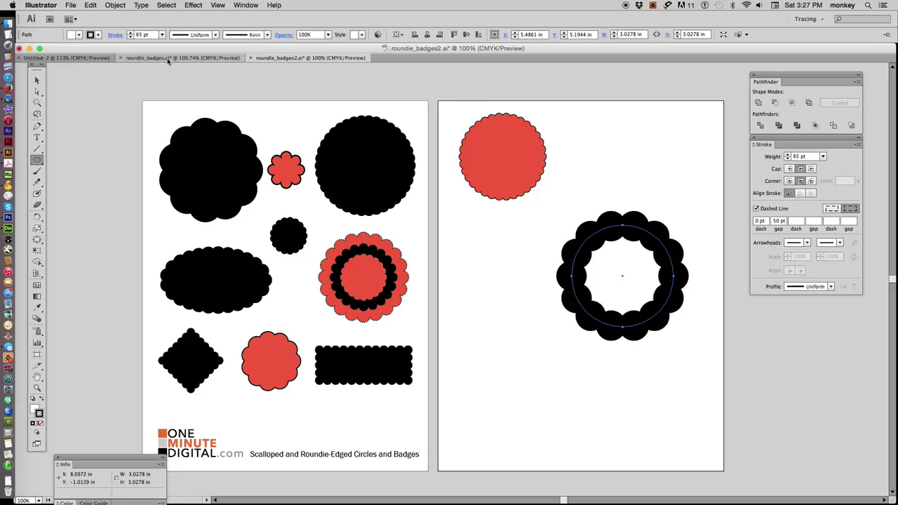
Flatten the dotted ring and unite it into one black scalloped shape.
left_click(116, 5)
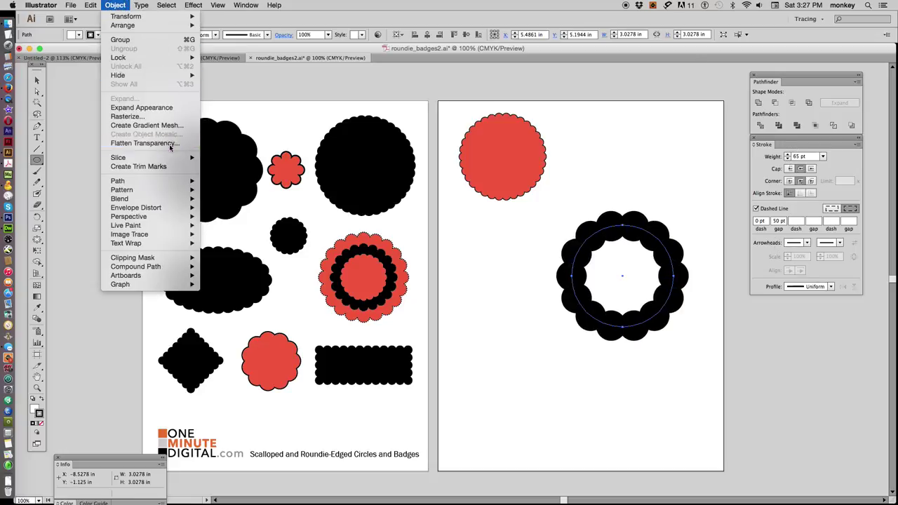
left_click(140, 143)
left_click(836, 235)
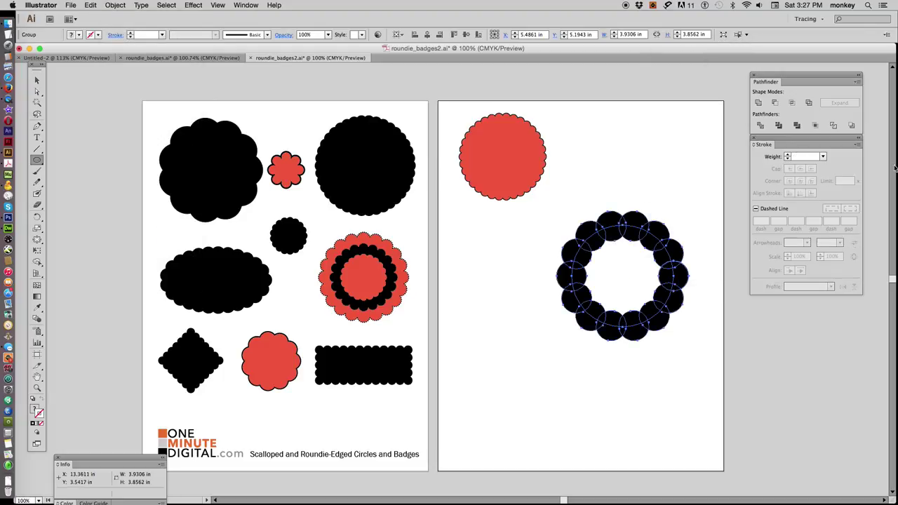
left_click(759, 104)
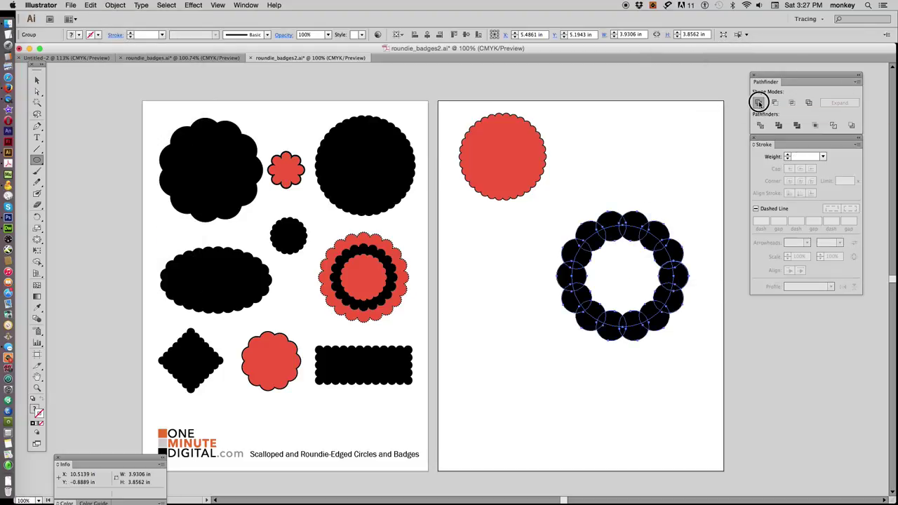
Shrink the black scalloped shape and place it beside the red badge.
left_click(37, 80)
left_click_drag(655, 287, 676, 187)
left_click_drag(712, 110, 670, 156)
left_click_drag(631, 196, 646, 162)
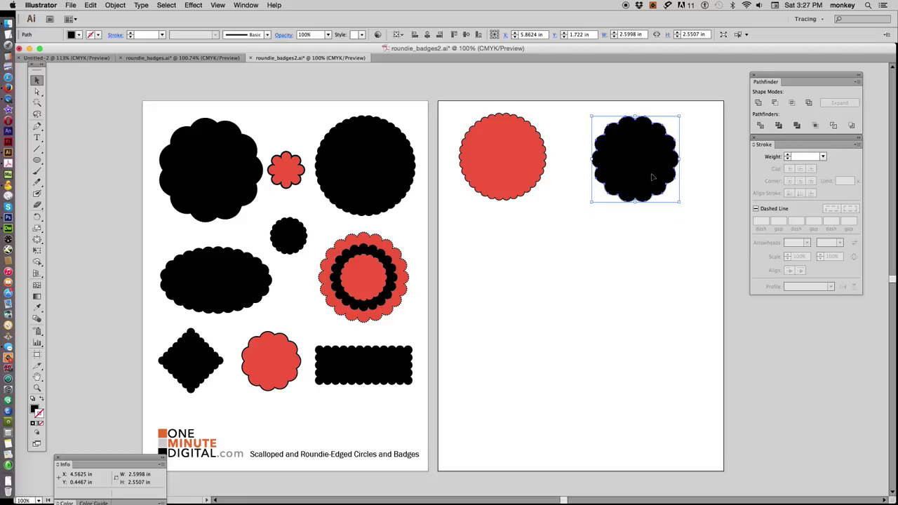
left_click_drag(651, 177, 655, 177)
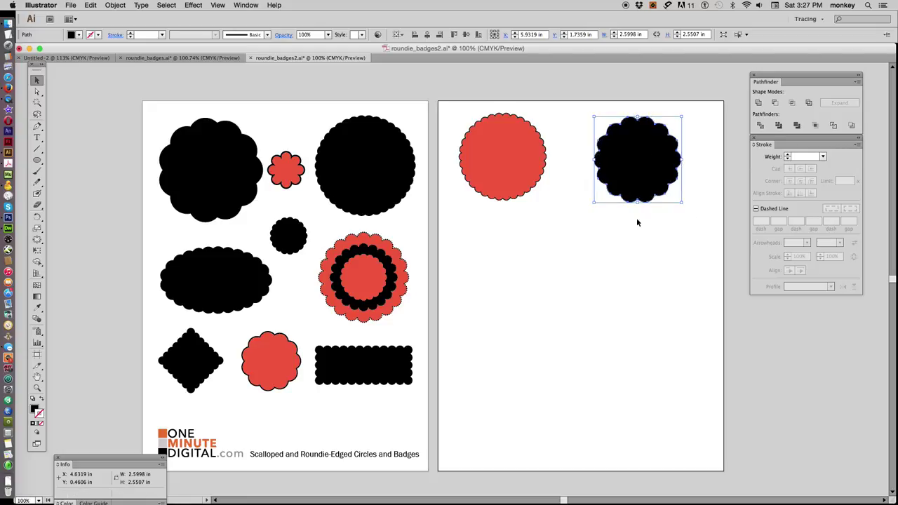
left_click(627, 287)
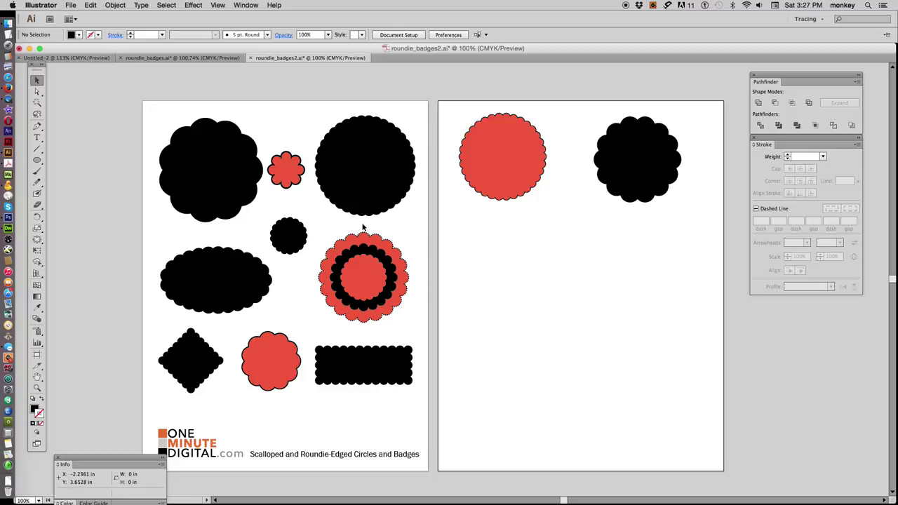
Draw a third circle below the badges with a 17 pt round-corner dashed stroke.
left_click_drag(37, 160, 88, 182)
left_click_drag(512, 246, 628, 361)
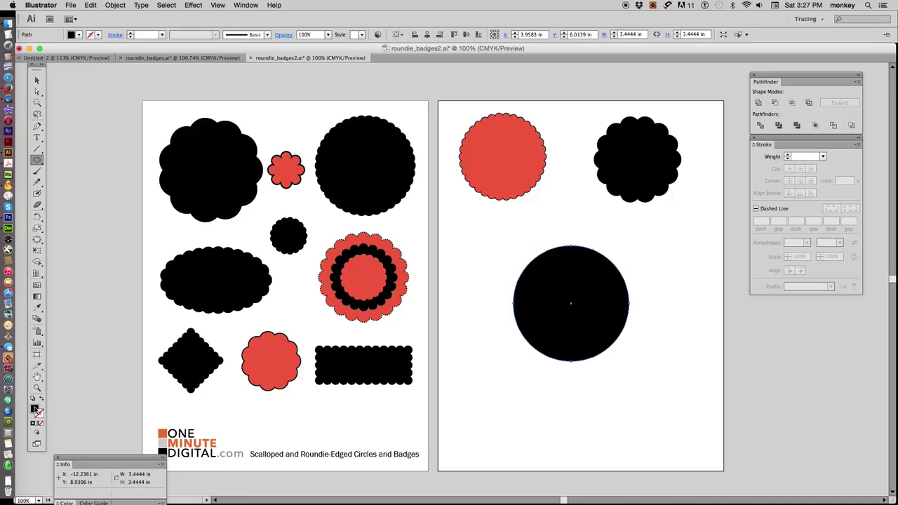
left_click(32, 398)
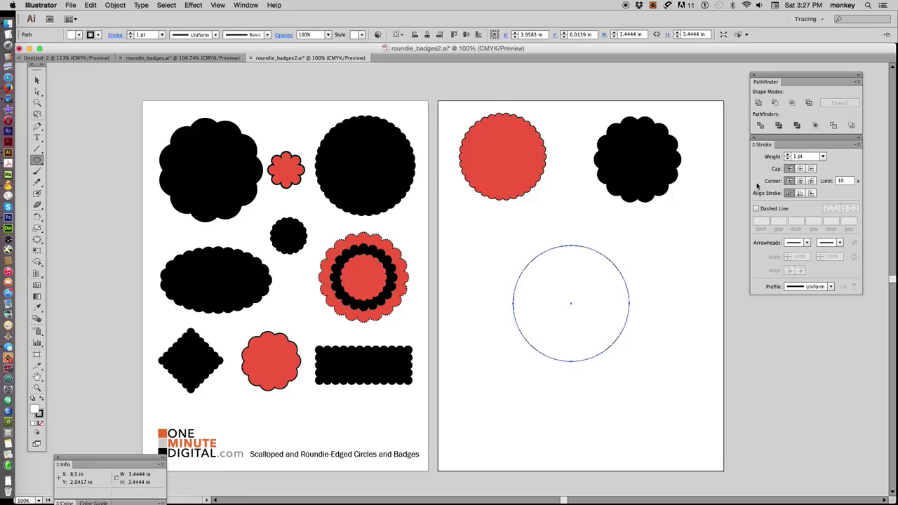
left_click(787, 153)
left_click(787, 153)
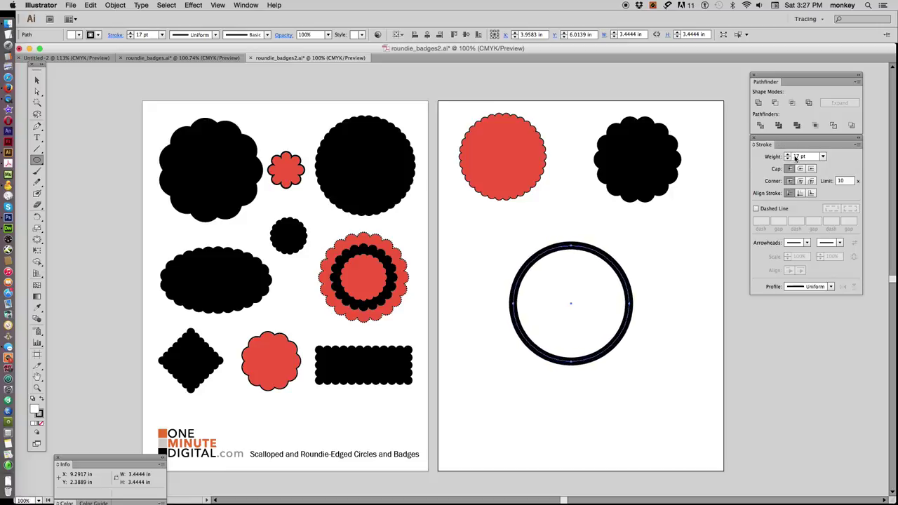
left_click(803, 182)
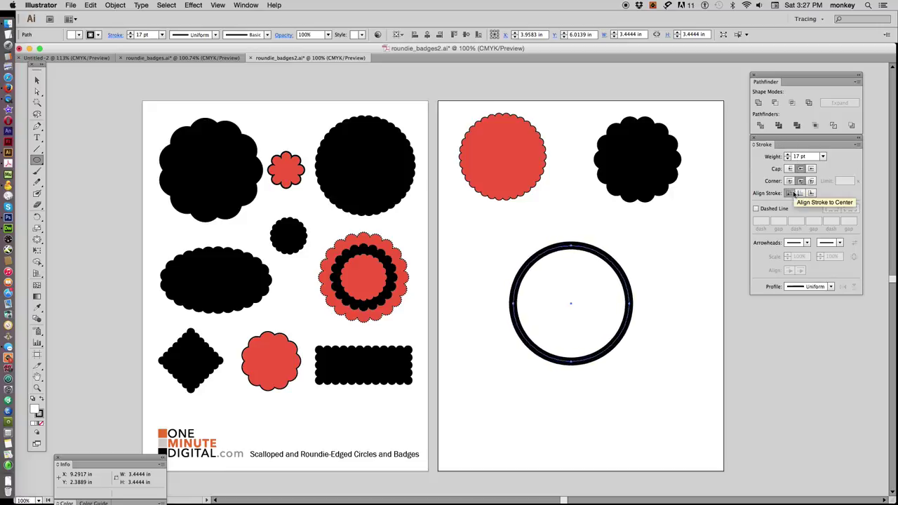
left_click(756, 209)
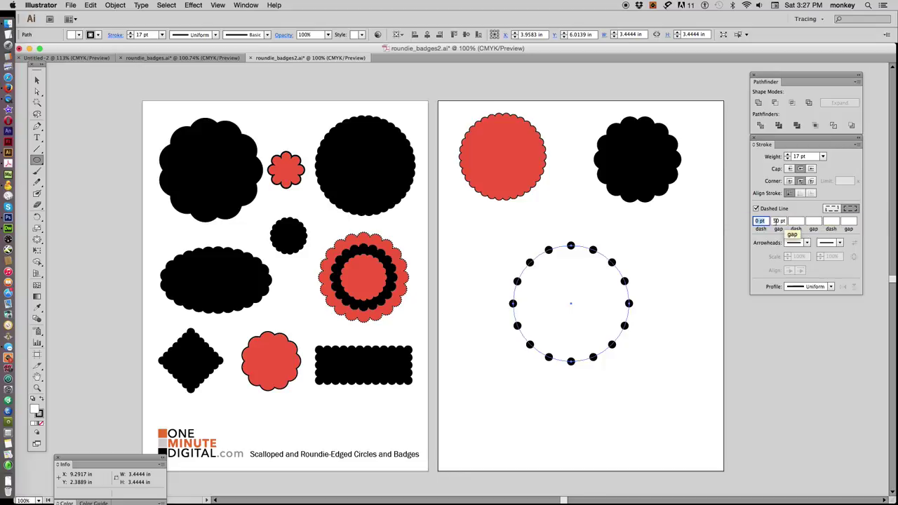
Set the dot gap to 20 pt, raise the weight to 24 pt, then fine-tune the gap.
left_click(777, 220)
key("shift+Down")
key("shift+Down")
key("shift+Down")
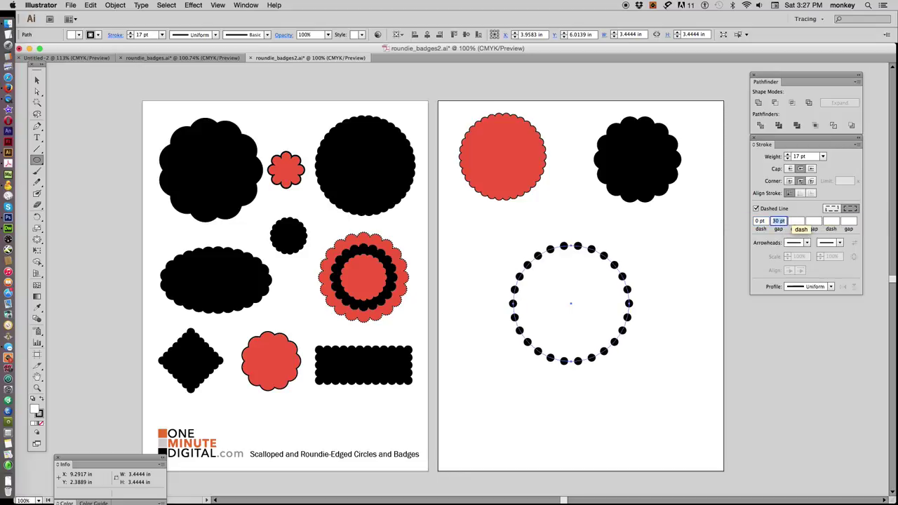
left_click(787, 154)
left_click(788, 153)
left_click(788, 154)
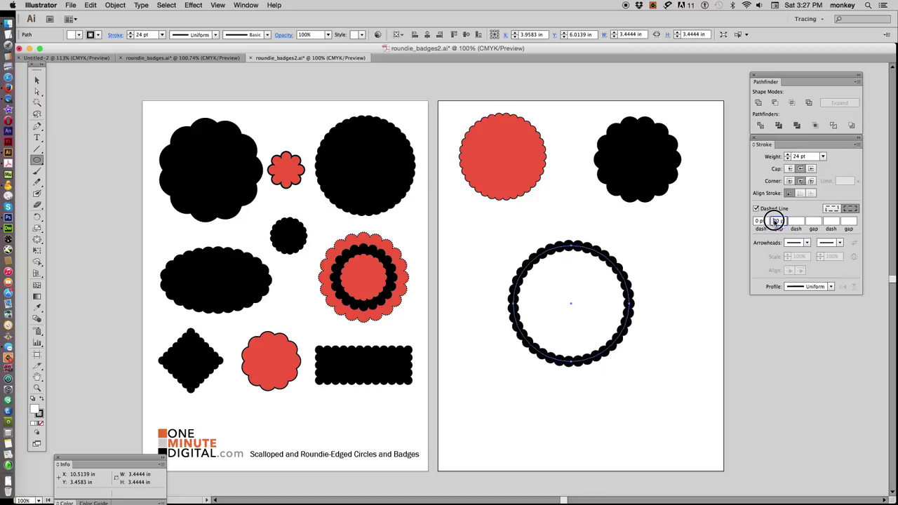
left_click(775, 221)
key("Up")
key("Up")
key("Up")
key("Up")
key("Up")
key("Up")
key("Up")
key("Up")
key("Up")
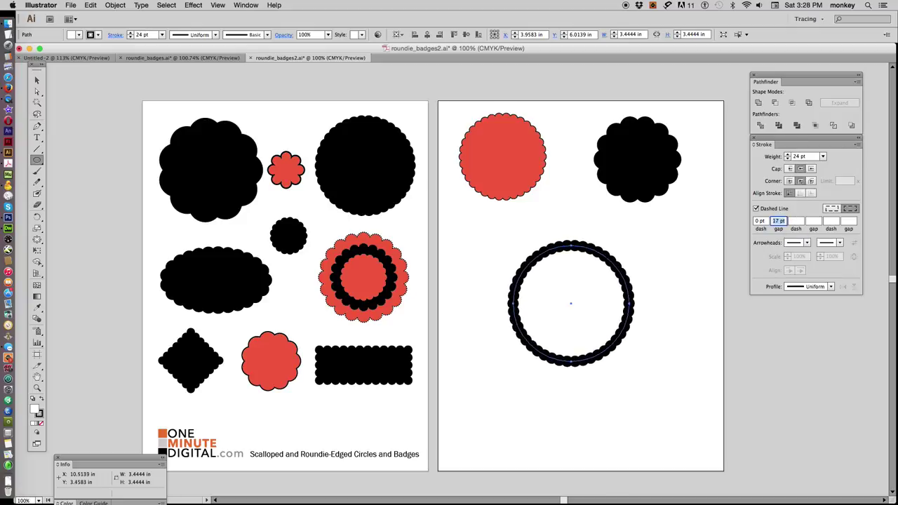
key("Down")
key("Down")
key("Down")
key("Down")
key("Down")
key("Down")
key("Down")
key("Down")
key("Down")
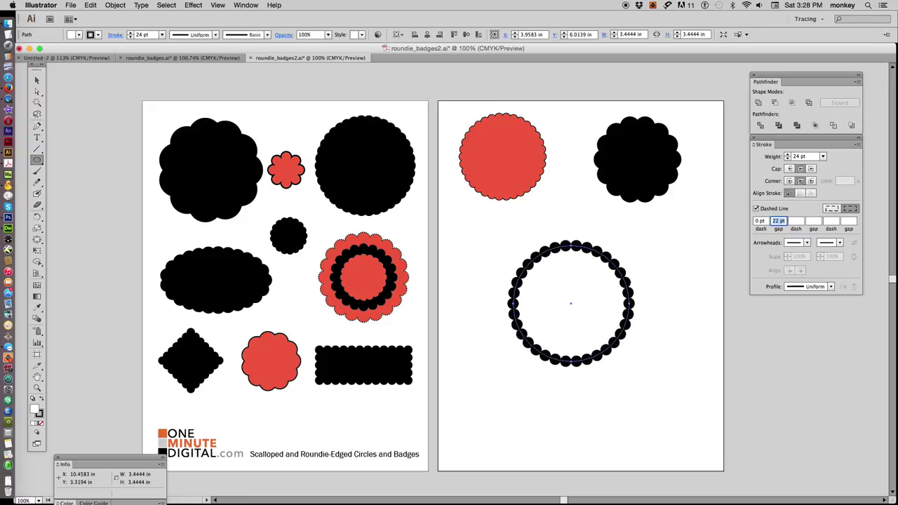
Flatten the scalloped ring's stroke and merge it into one solid shape.
left_click(115, 5)
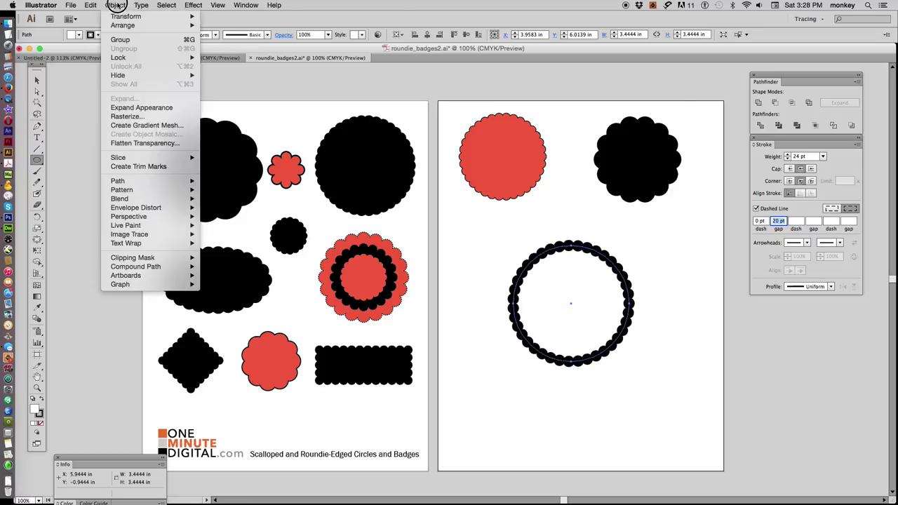
left_click(180, 143)
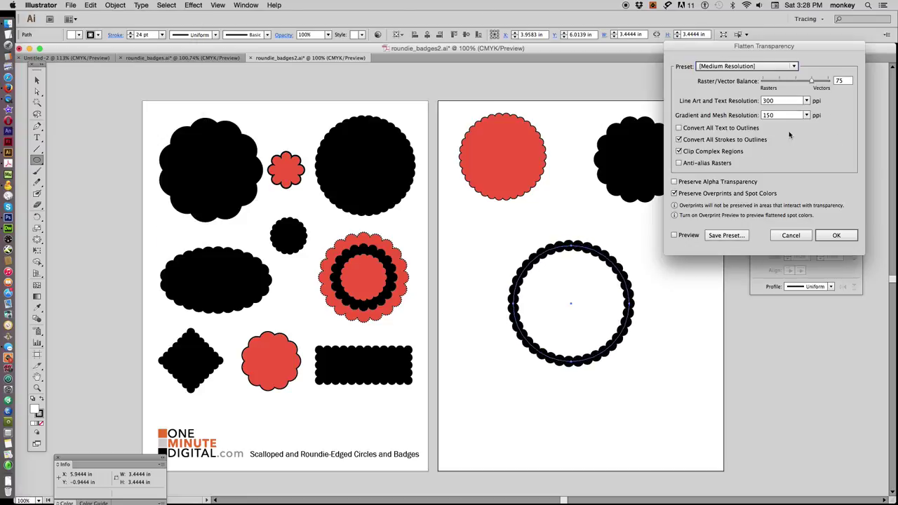
key("Return")
left_click(758, 103)
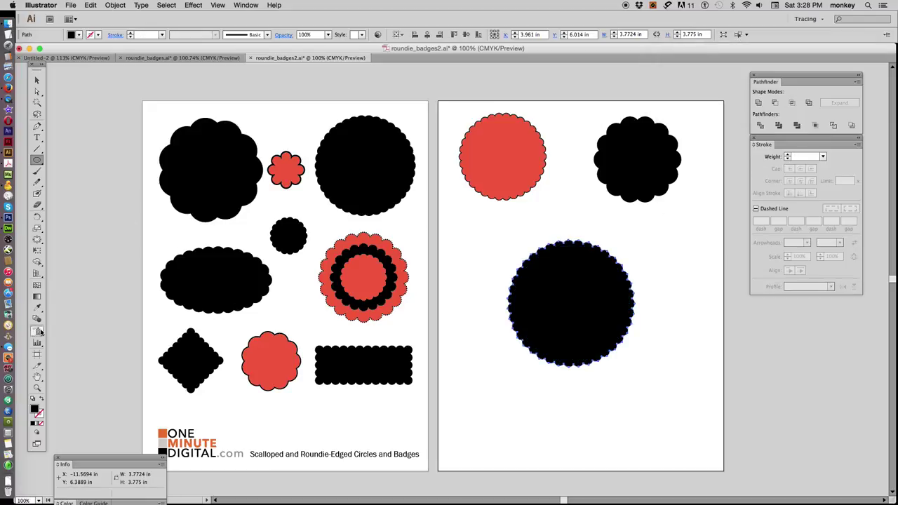
Colour the shape red from the top-left badge and move it up and left.
left_click(37, 307)
left_click(480, 151)
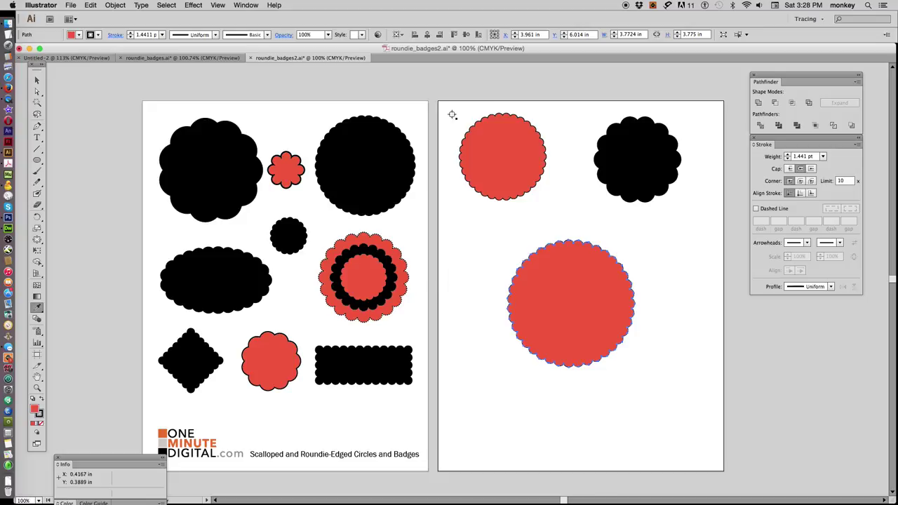
key("v")
left_click_drag(612, 307, 561, 289)
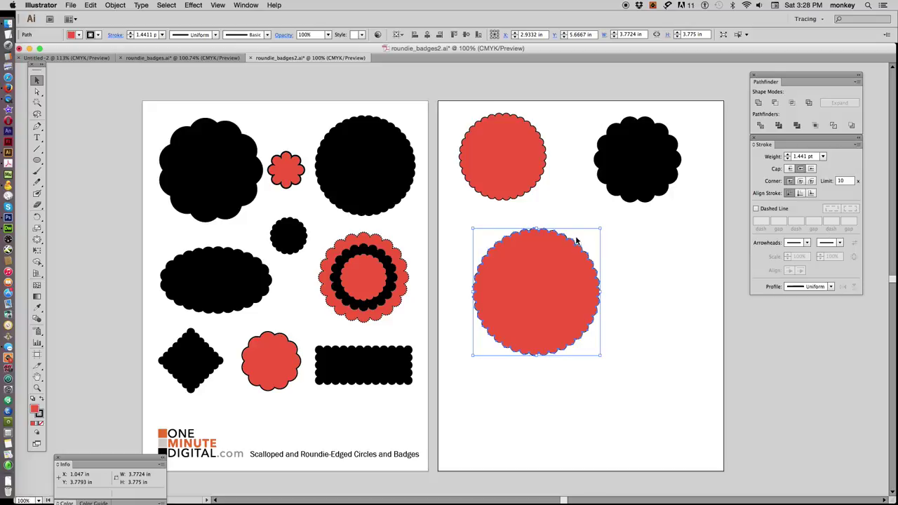
Turn on a dashed, round-join outline for the red badge and thicken it into dots.
left_click(756, 208)
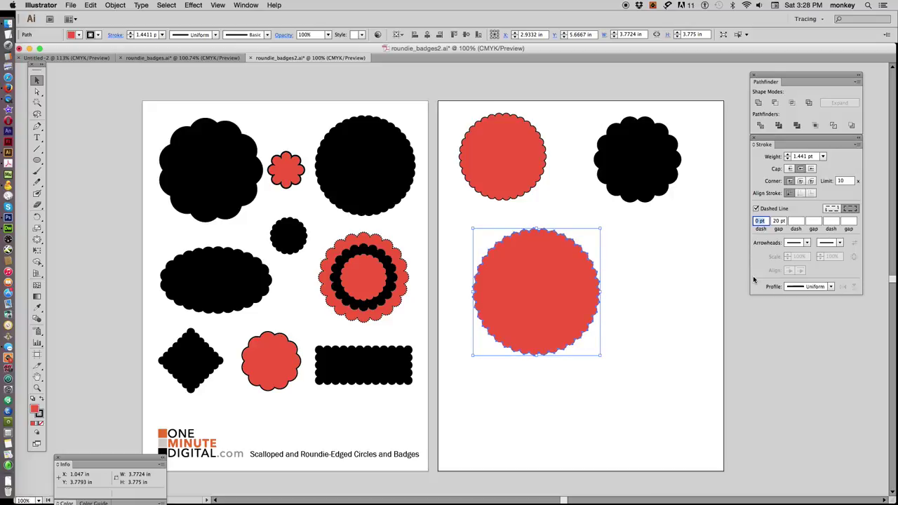
left_click(800, 181)
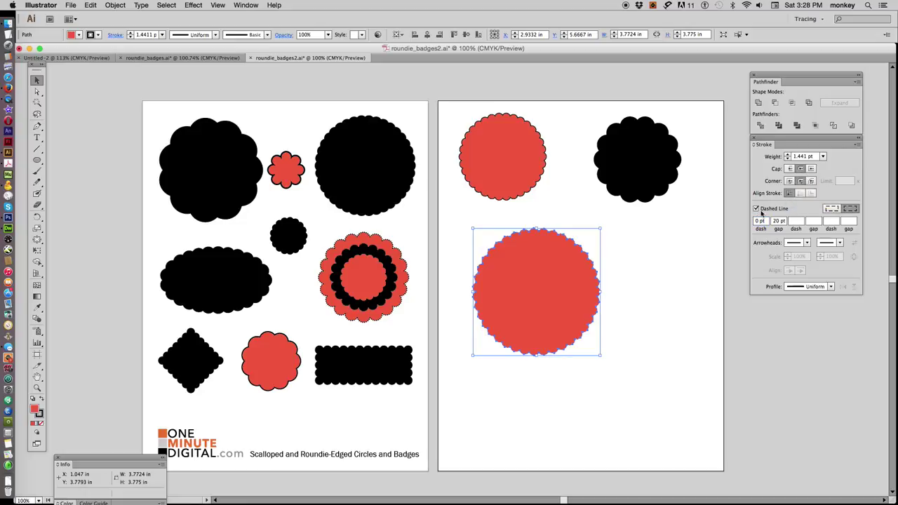
left_click(779, 221)
left_click(787, 154)
left_click(788, 153)
left_click(788, 154)
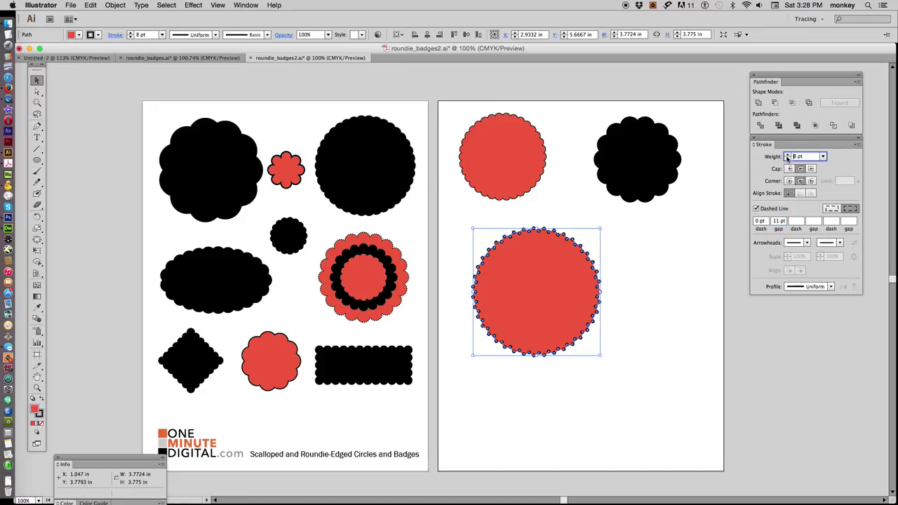
left_click(788, 153)
Try a 10 pt dot gap with 7 pt dots, nudging the badge slightly up-left.
double_click(779, 221)
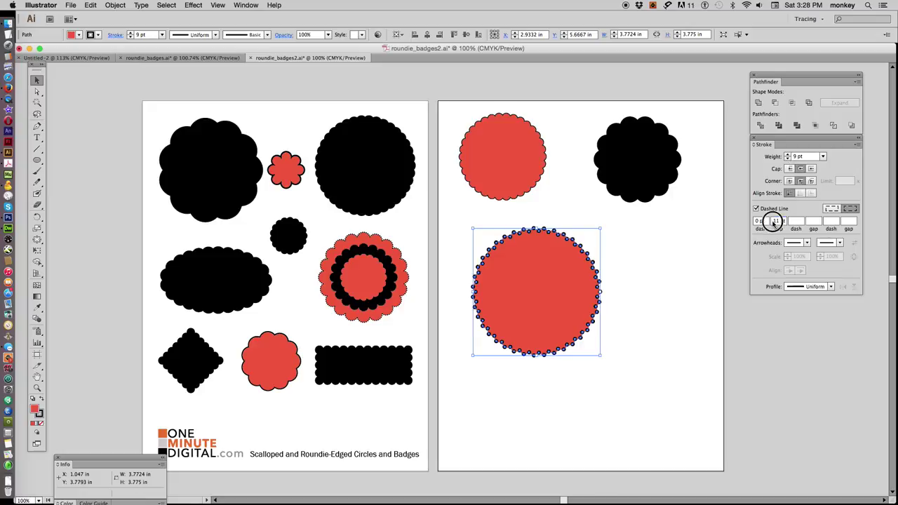
type("10")
key("Return")
key("Up")
key("Up")
key("Up")
left_click(788, 160)
left_click(788, 159)
left_click(788, 159)
left_click(788, 159)
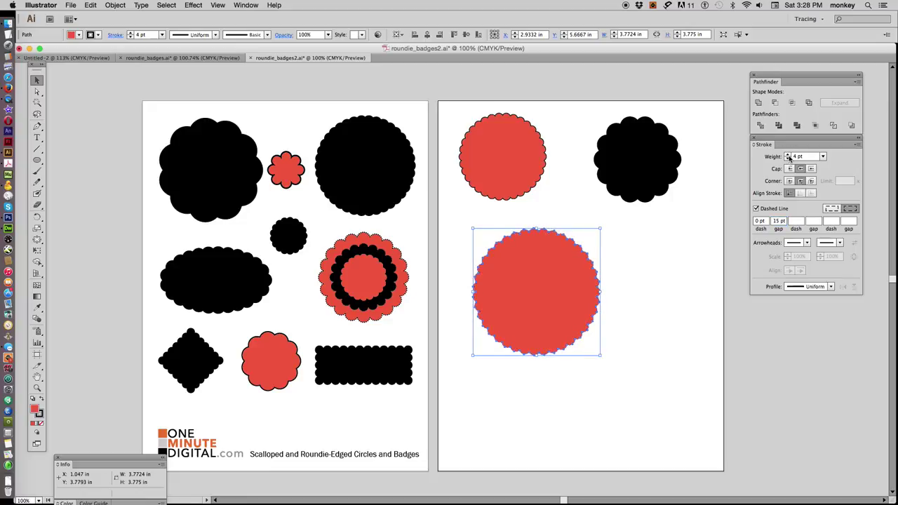
left_click(787, 153)
left_click(788, 153)
left_click(788, 154)
left_click(686, 318)
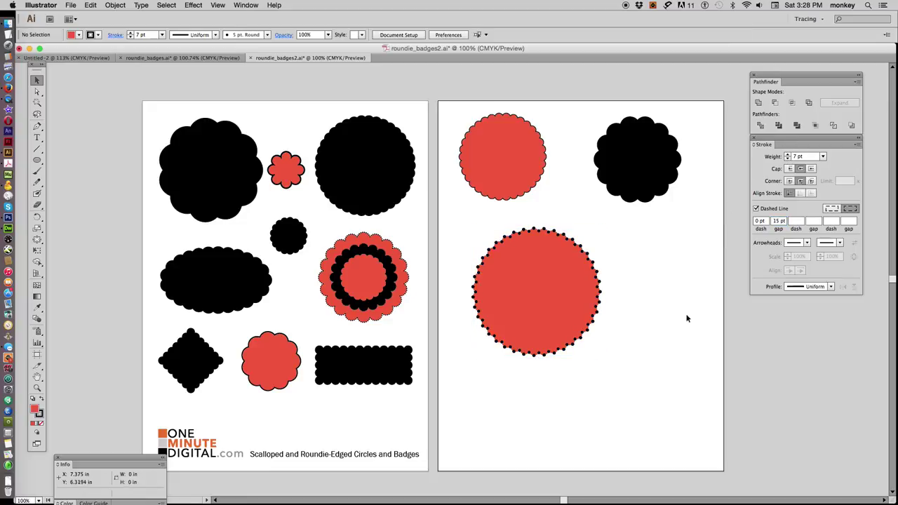
left_click_drag(576, 282, 572, 271)
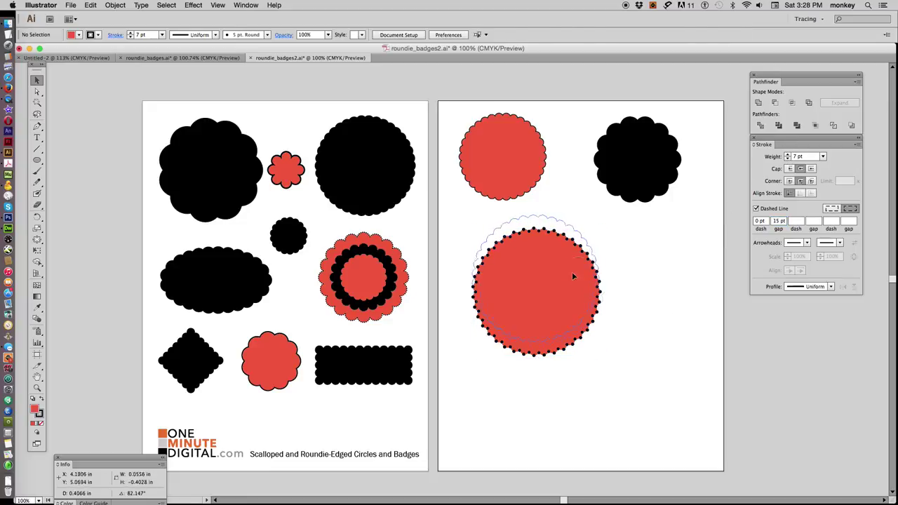
Settle on 5 pt dots with a 5 pt gap and check the beaded edge.
left_click(788, 159)
left_click(788, 160)
left_click(775, 222)
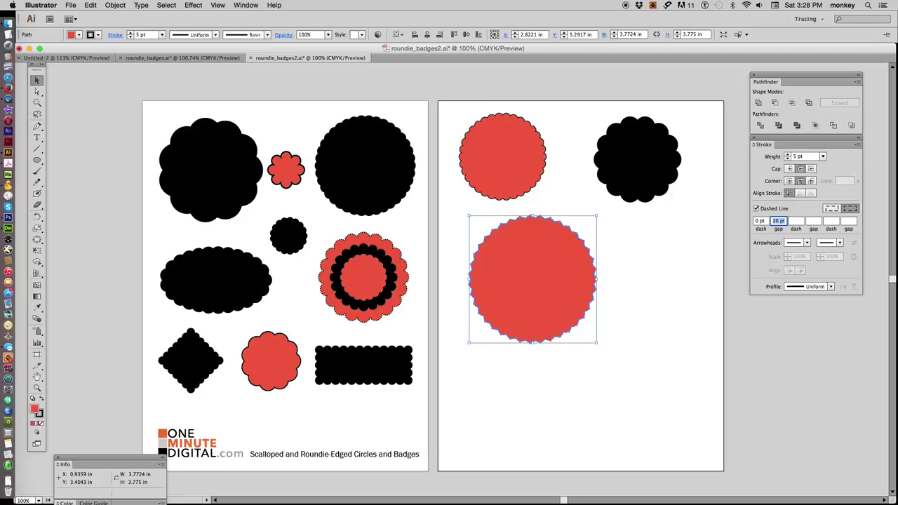
type("0")
key("Return")
type("5")
key("Return")
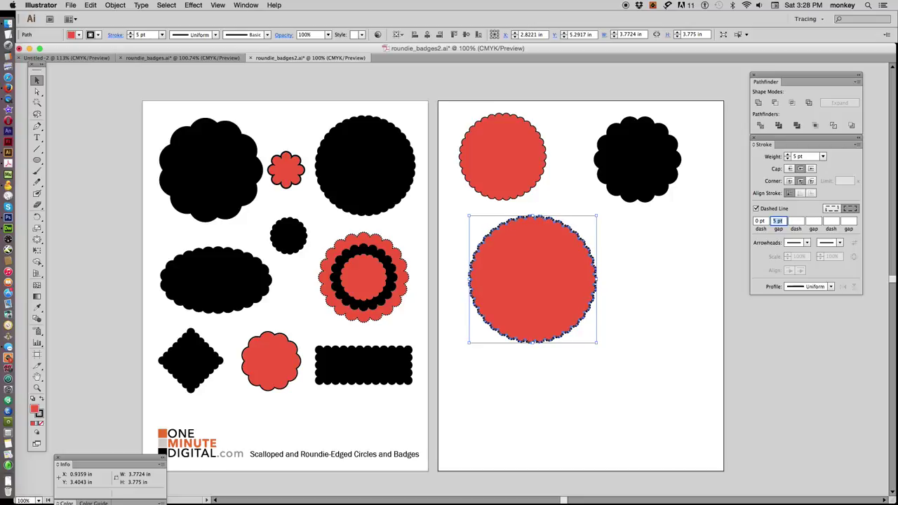
left_click(631, 358)
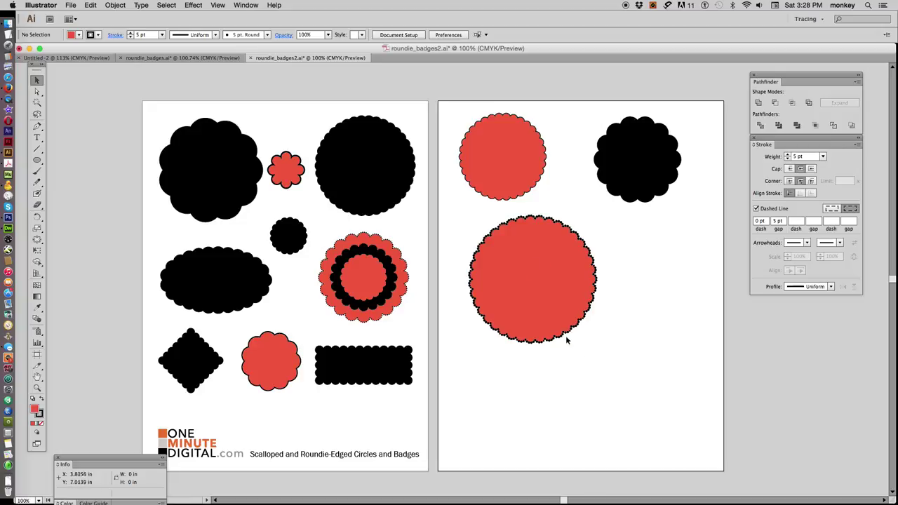
left_click(535, 282)
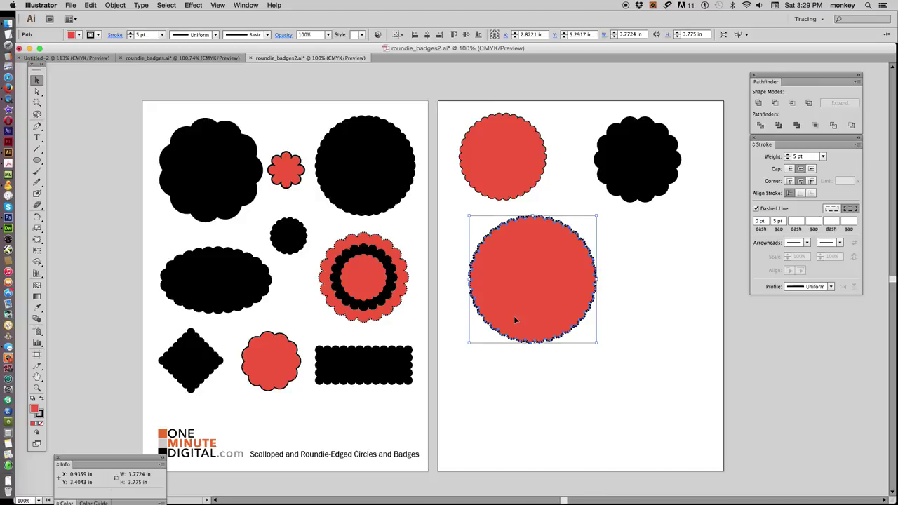
Paste a copy in front, shrink it inside the badge, and swap it to a black fill.
key("super+shift+b")
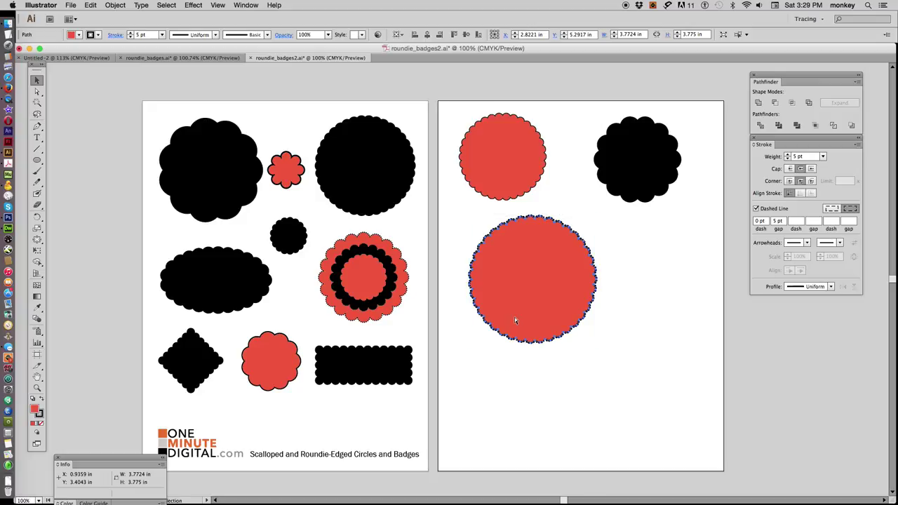
key("super+shift+b")
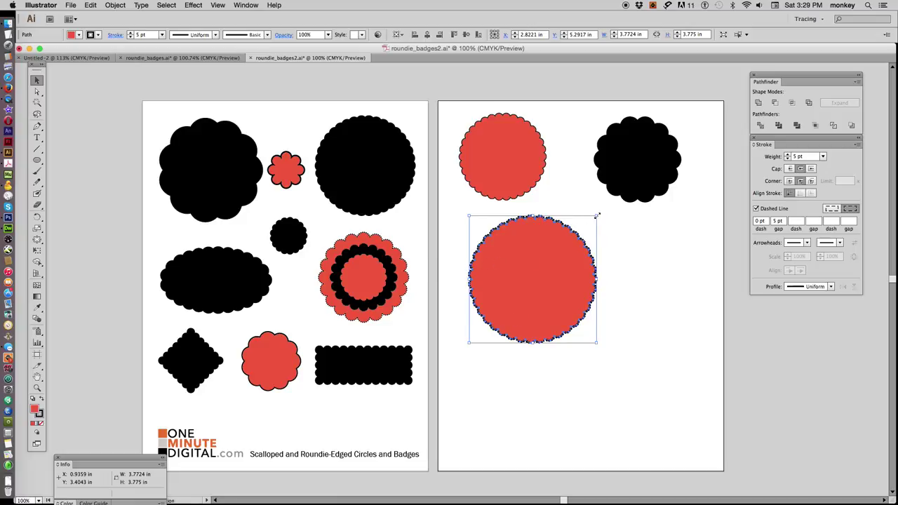
mouse_move(596, 216)
left_mouse_down()
mouse_move(571, 236)
mouse_move(585, 233)
left_mouse_up()
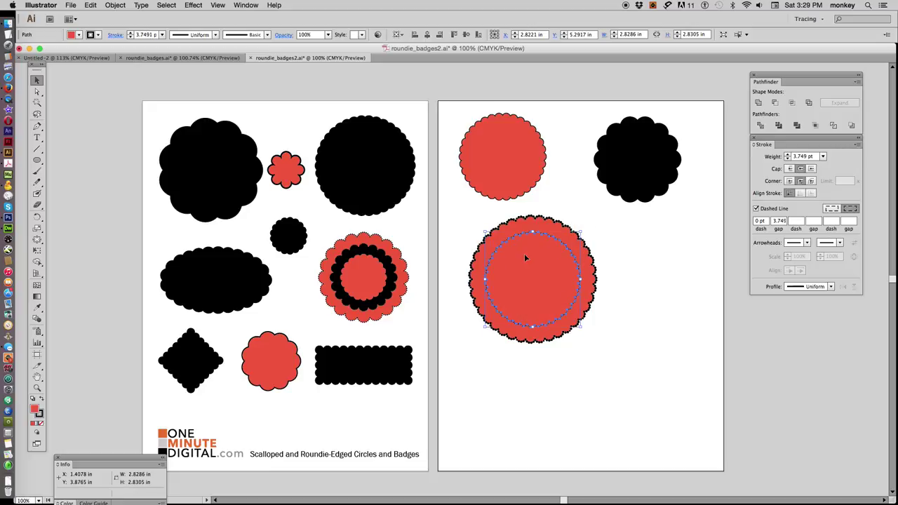
left_click(40, 398)
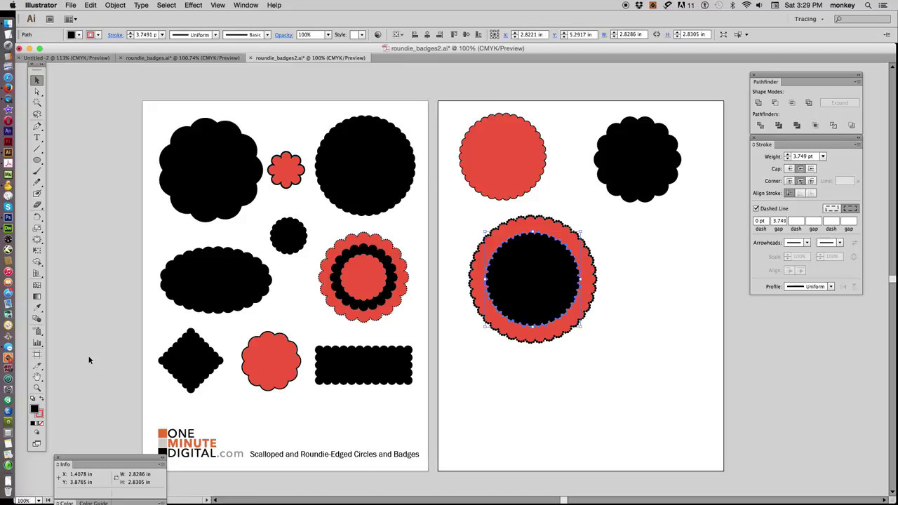
Add a smaller 1.77 in copy on top and swap it back to a red fill.
key("super+shift+b")
left_click_drag(582, 230, 563, 251)
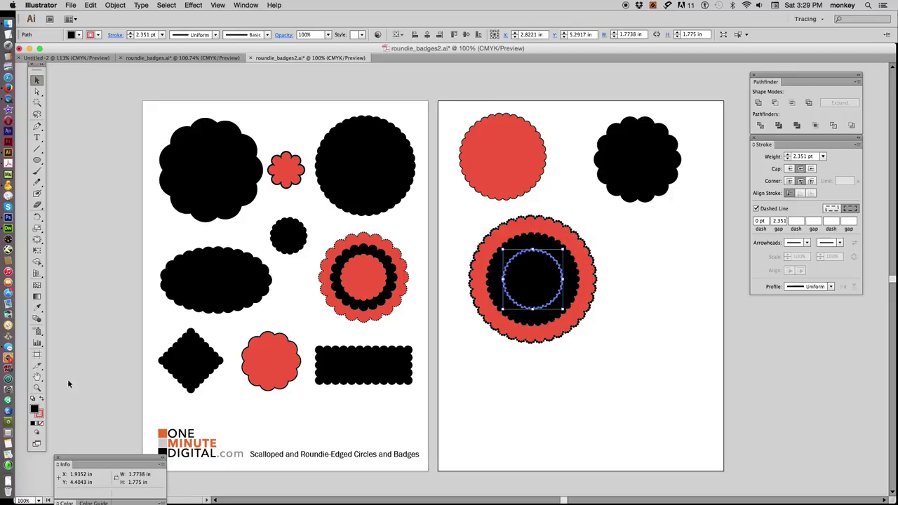
left_click(41, 398)
left_click(594, 459)
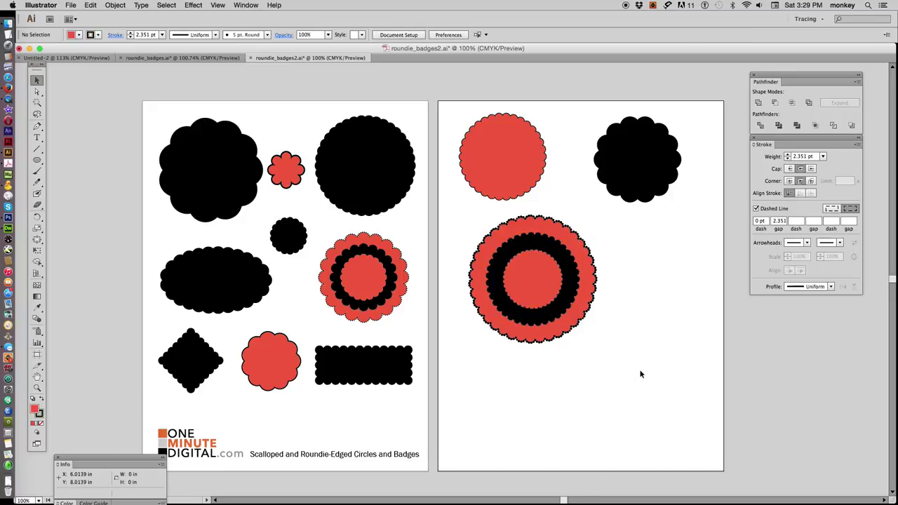
Recolour the black ring's dotted edge near-white and shift the flower badge right and down.
left_click(570, 275)
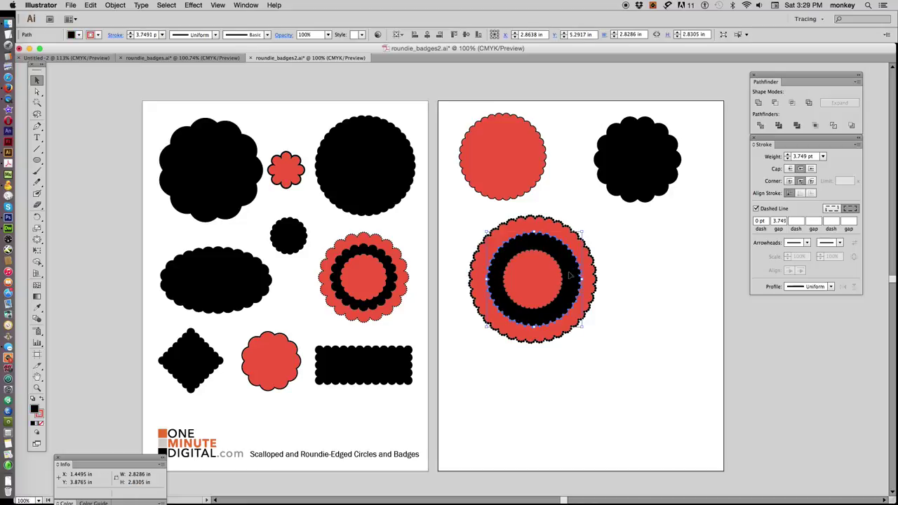
key("super+shift+b")
key("super+shift+b")
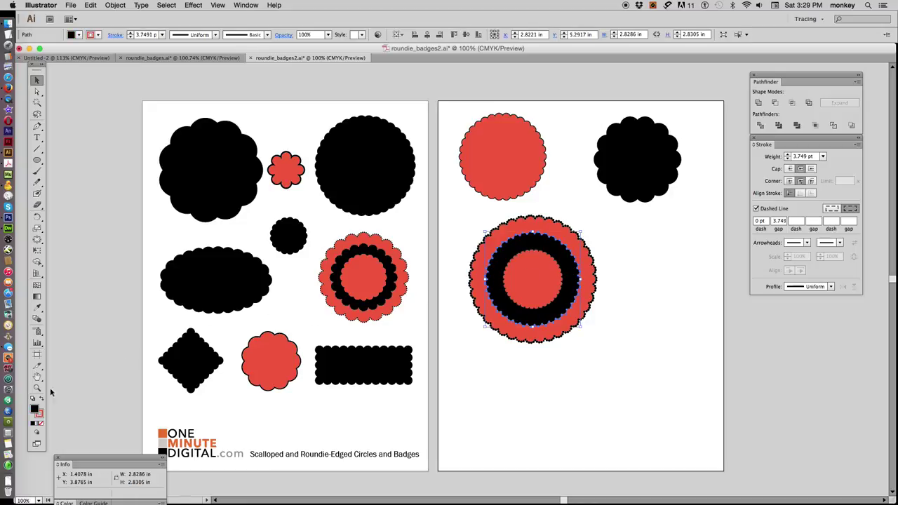
double_click(40, 416)
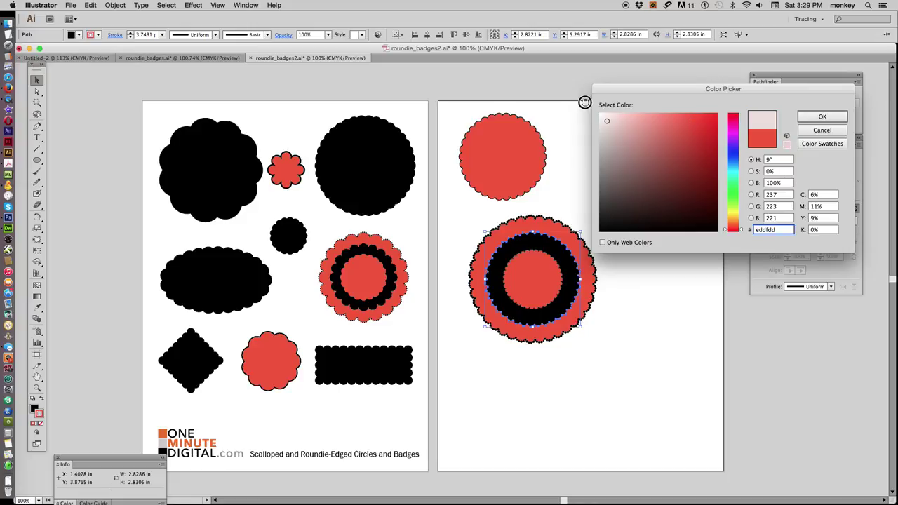
left_click(822, 131)
left_click(639, 420)
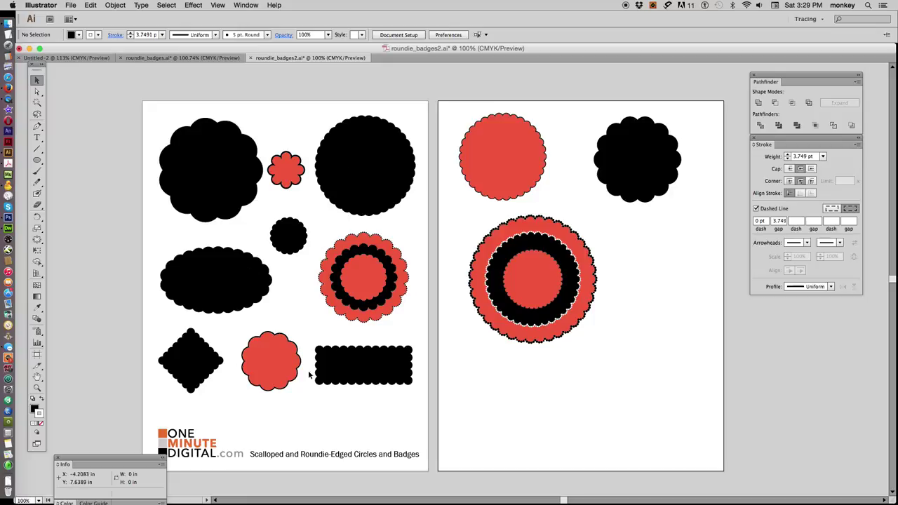
left_click_drag(563, 325, 609, 341)
left_click(684, 303)
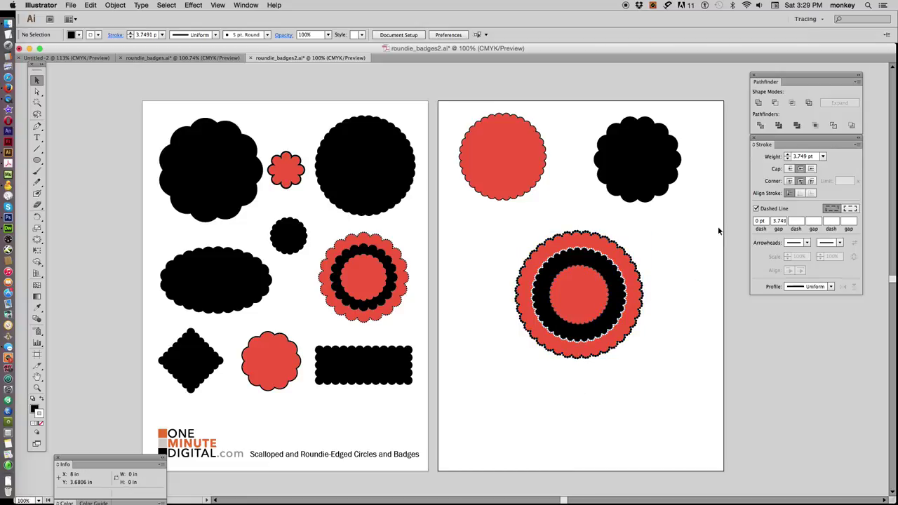